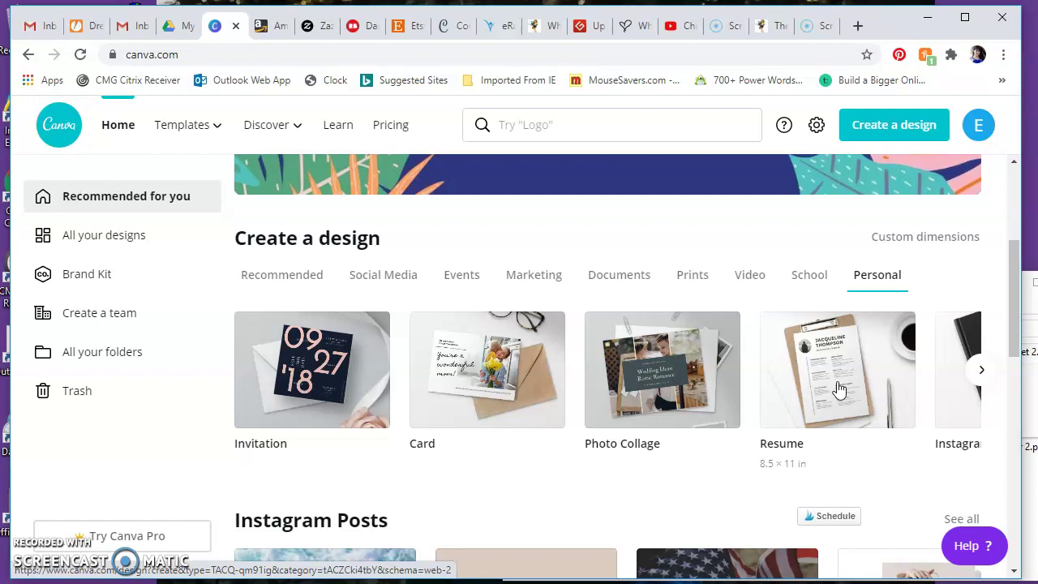
Create a new 8.5 × 11 in resume design and add a heading reading "How to Make"
click(840, 389)
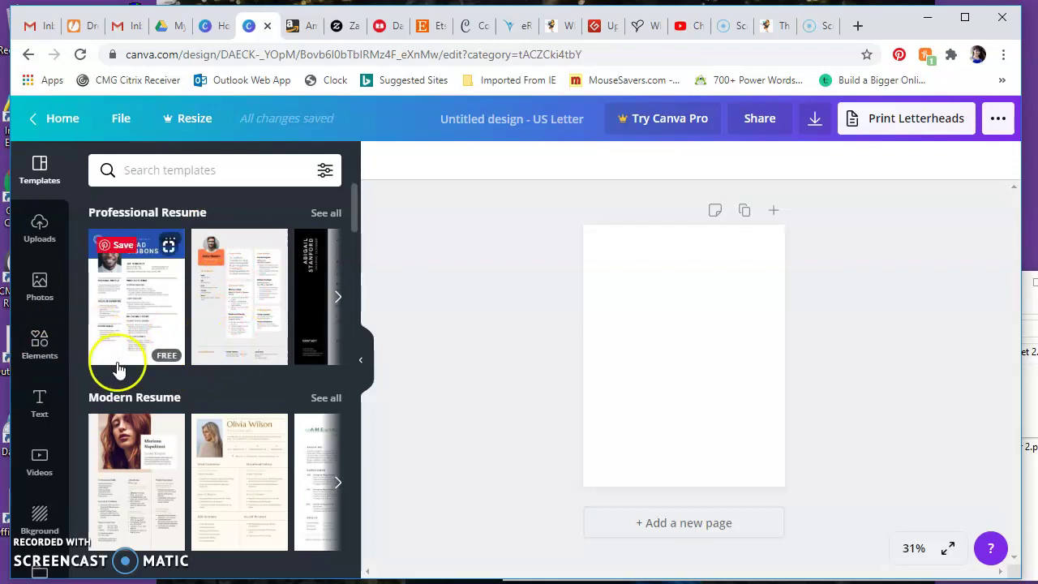
click(38, 403)
click(201, 254)
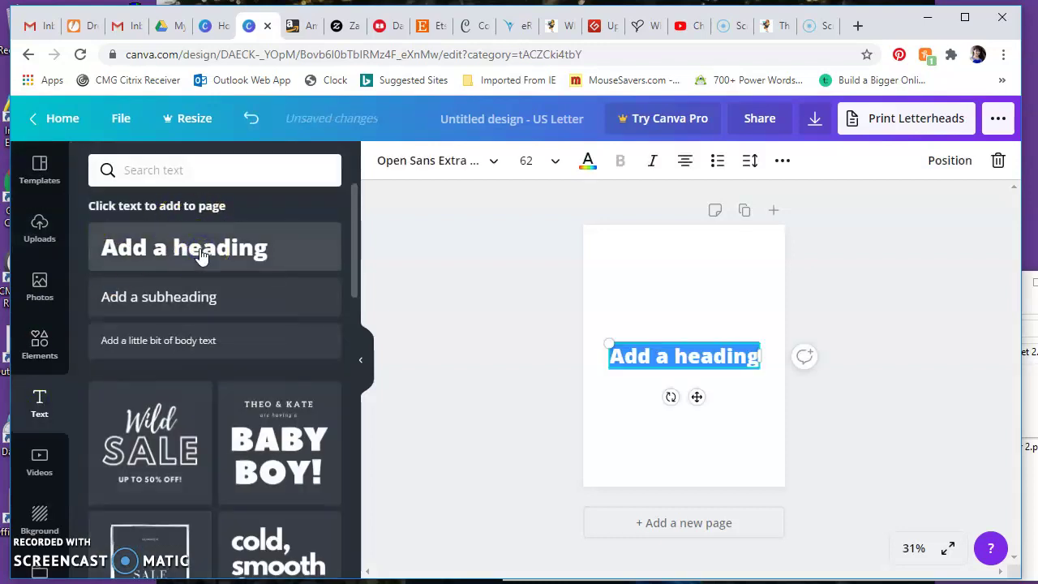
text(How t)
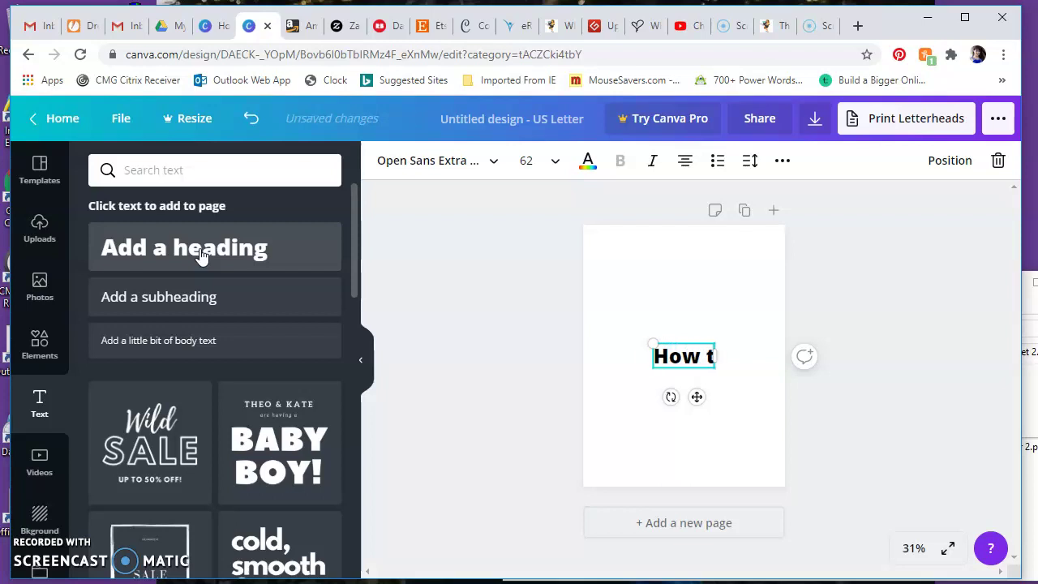
text(o Make)
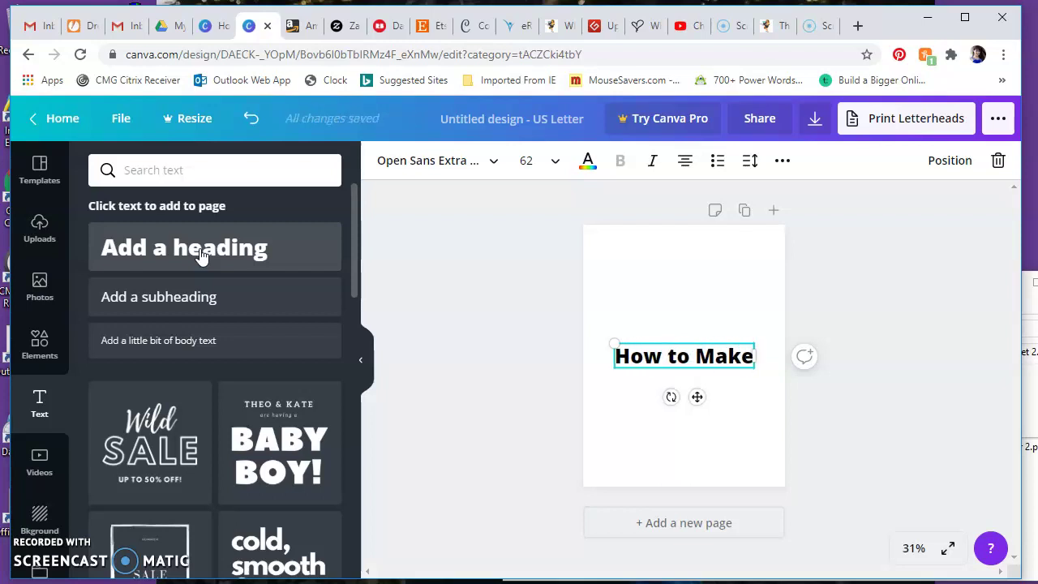
Set the "How to Make" heading's font size to 24
click(541, 161)
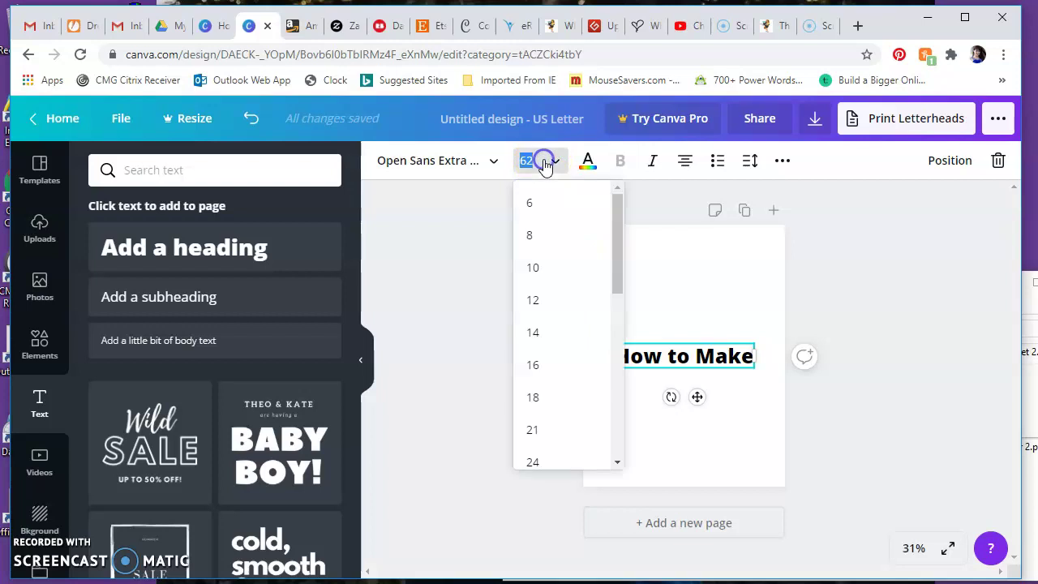
click(535, 430)
click(531, 160)
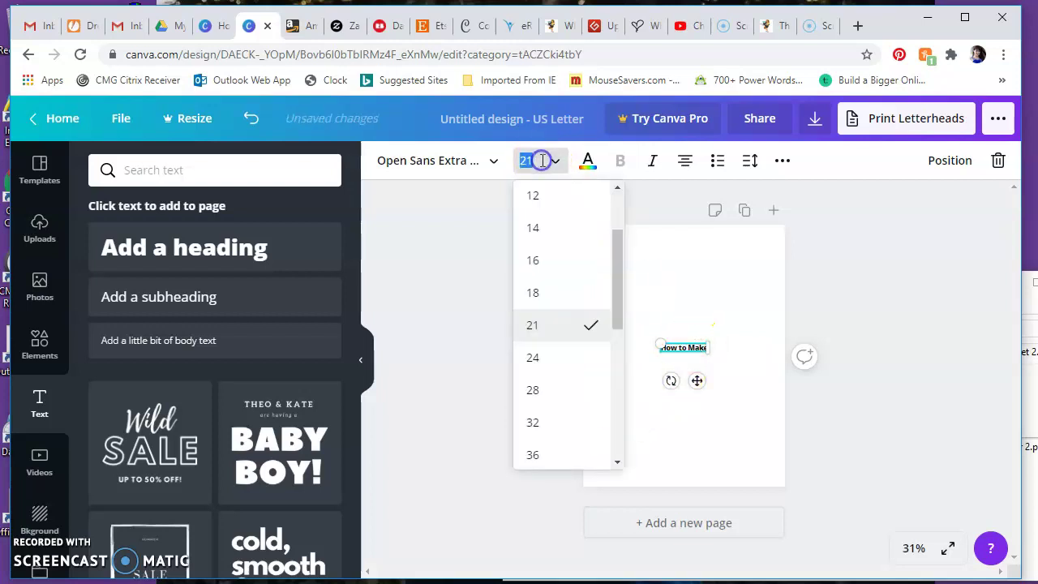
click(539, 355)
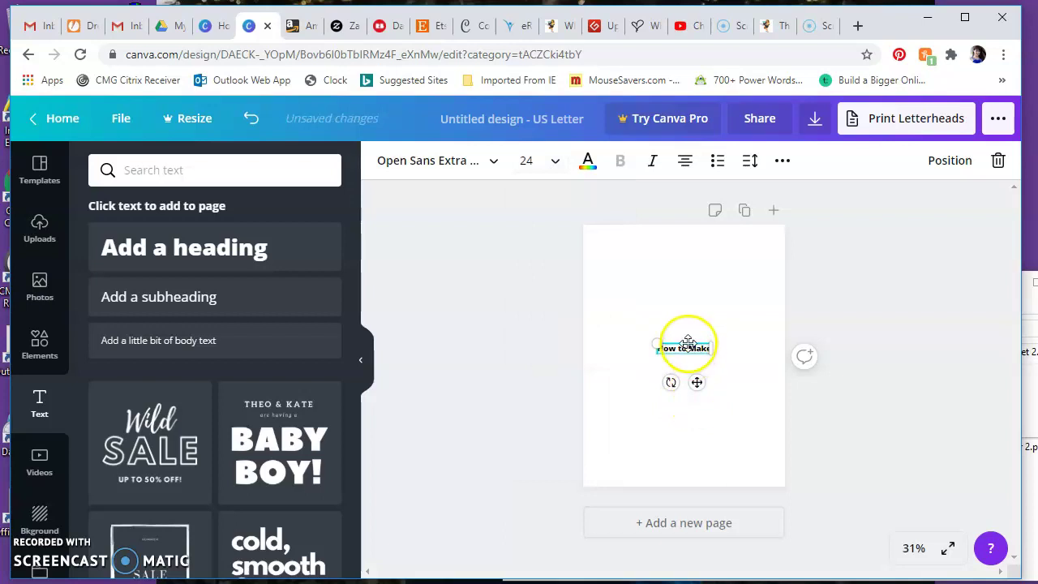
Position the heading centred at the page's top margin and change its font to Quicksand
drag(689, 330, 689, 247)
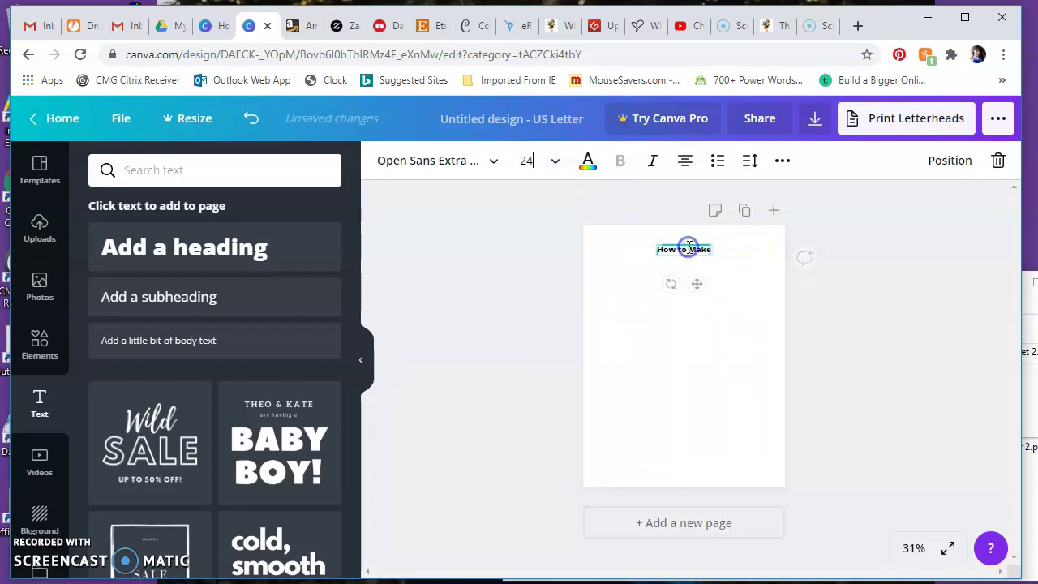
click(911, 551)
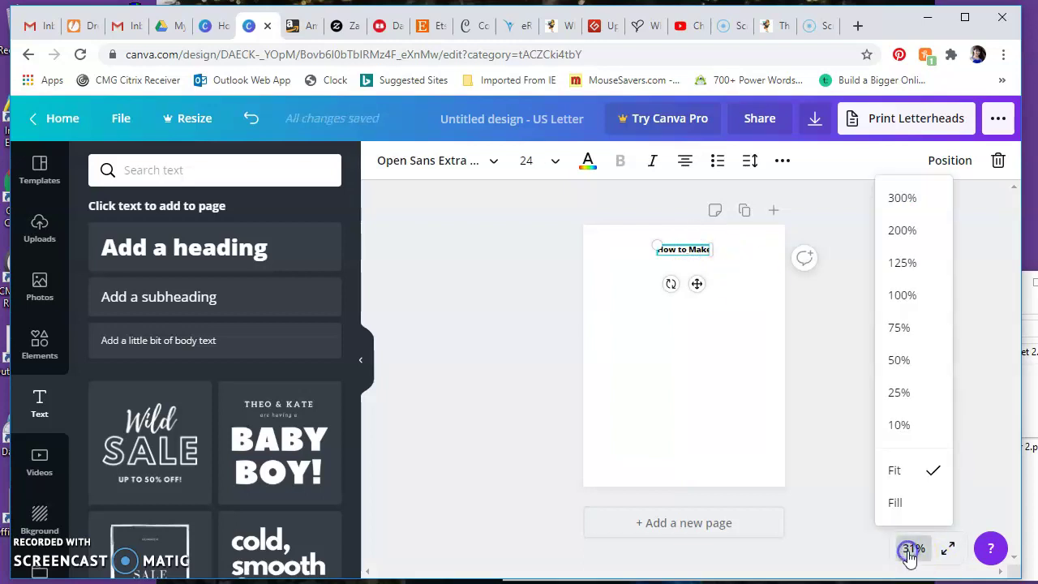
click(899, 361)
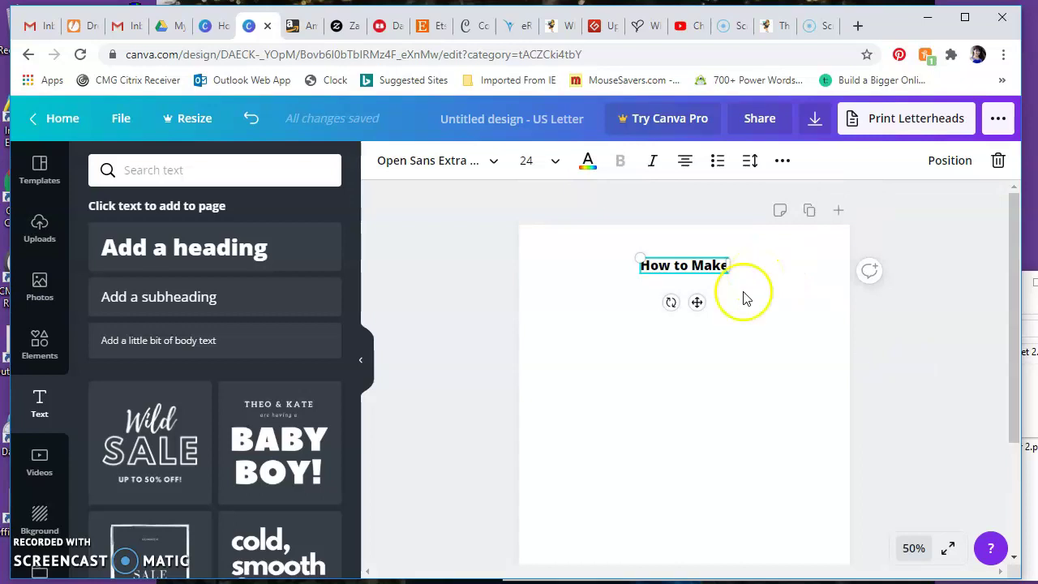
mouse_move(687, 257)
mouse_down()
mouse_move(686, 271)
mouse_move(688, 256)
mouse_up()
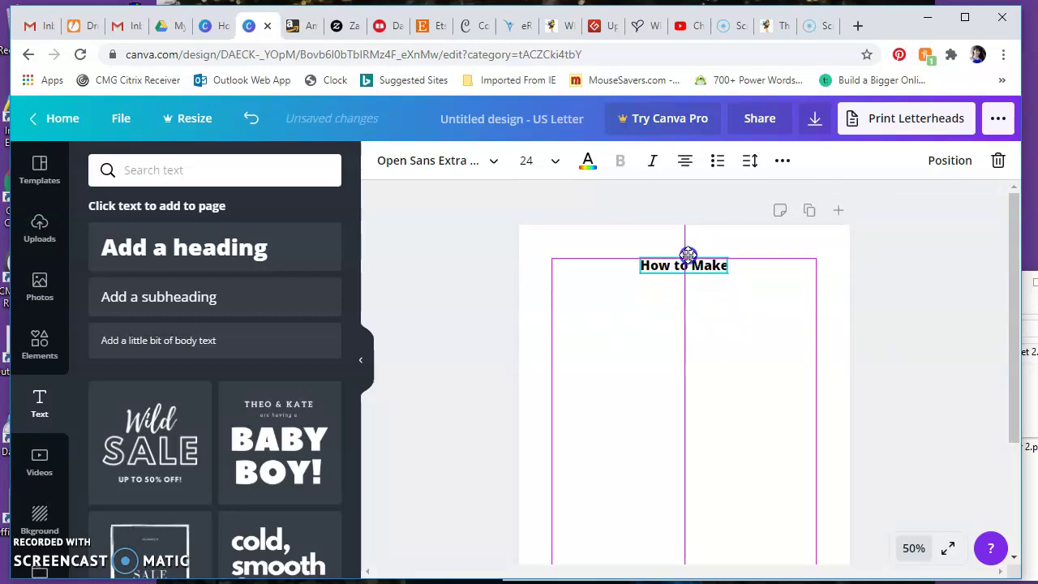
click(414, 159)
click(161, 306)
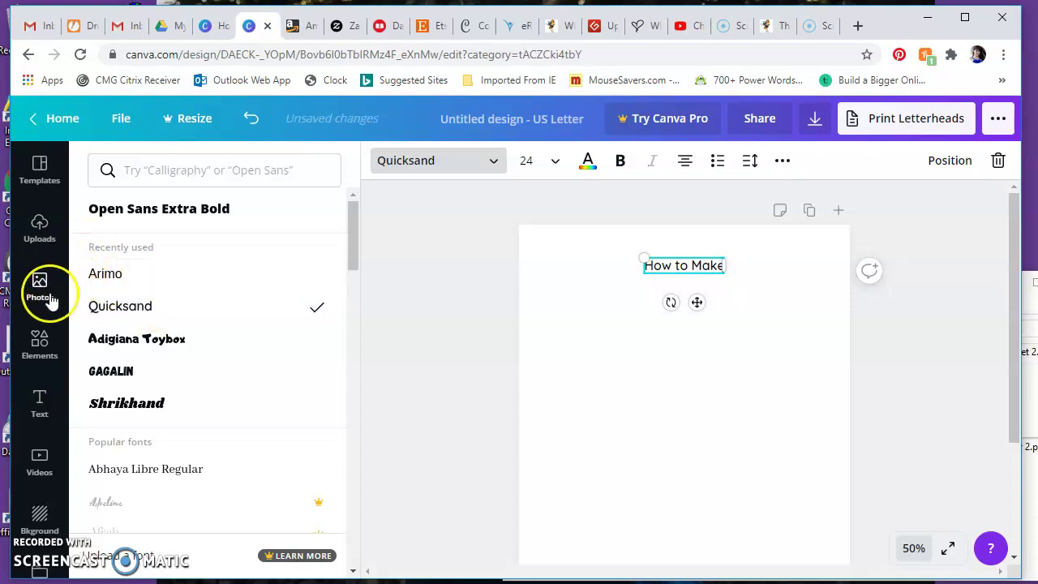
Duplicate the heading, place the copy below it, and replace its text with a long row of underscores
click(782, 160)
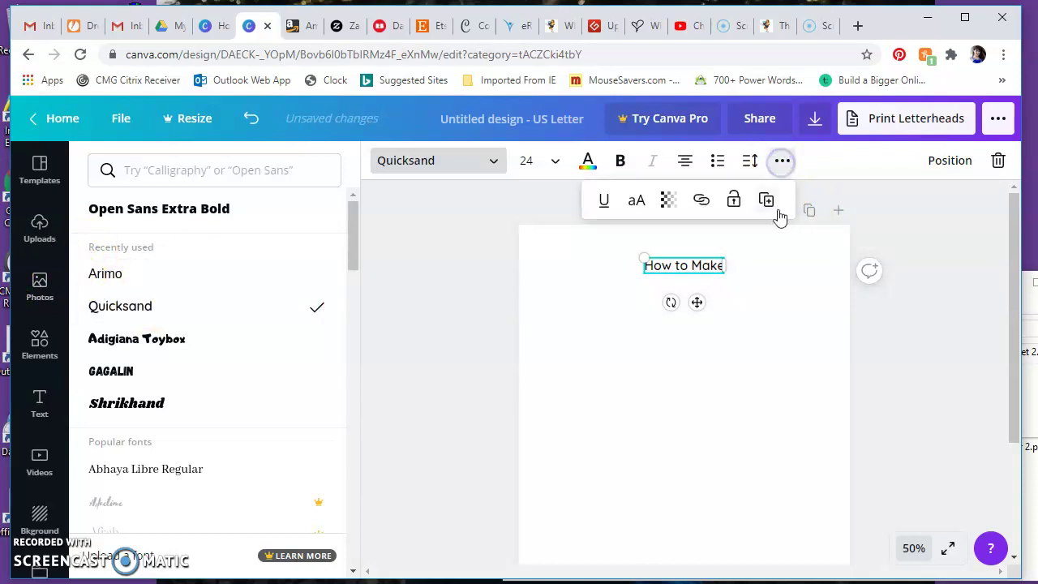
click(767, 201)
drag(697, 275, 691, 300)
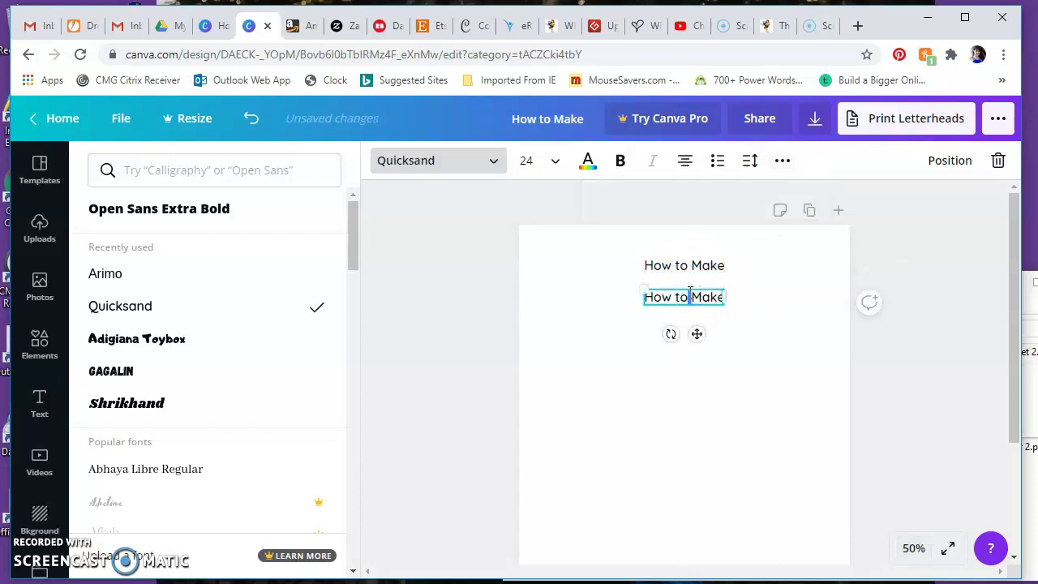
double_click(689, 293)
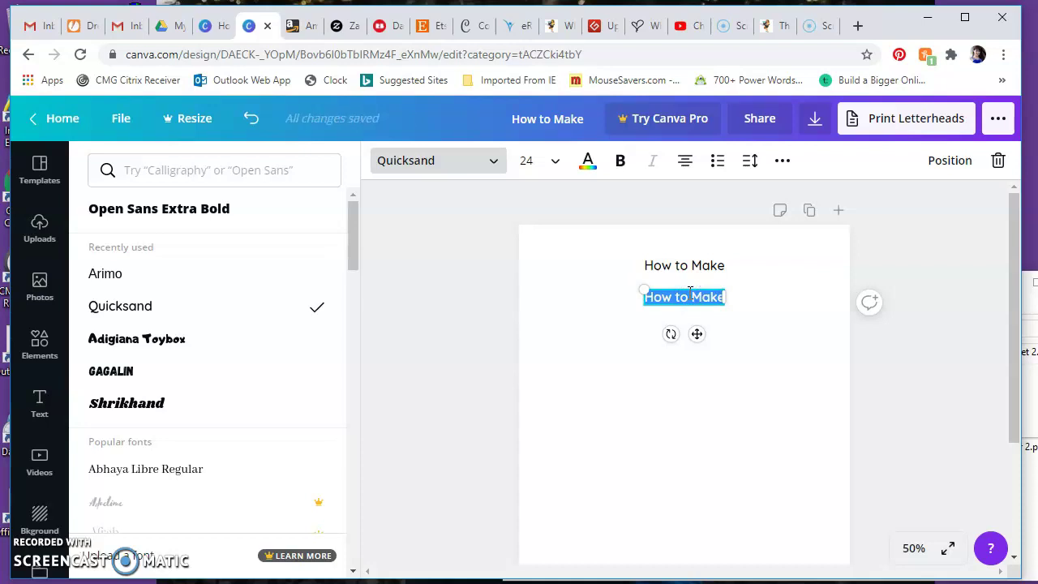
key(BackSpace)
text(_)
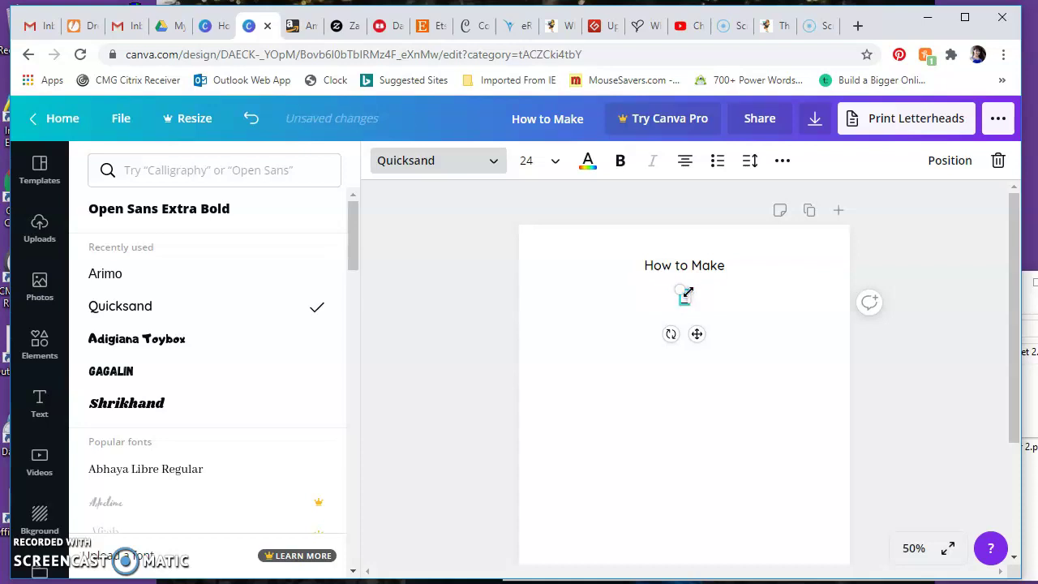
text(_________________________________)
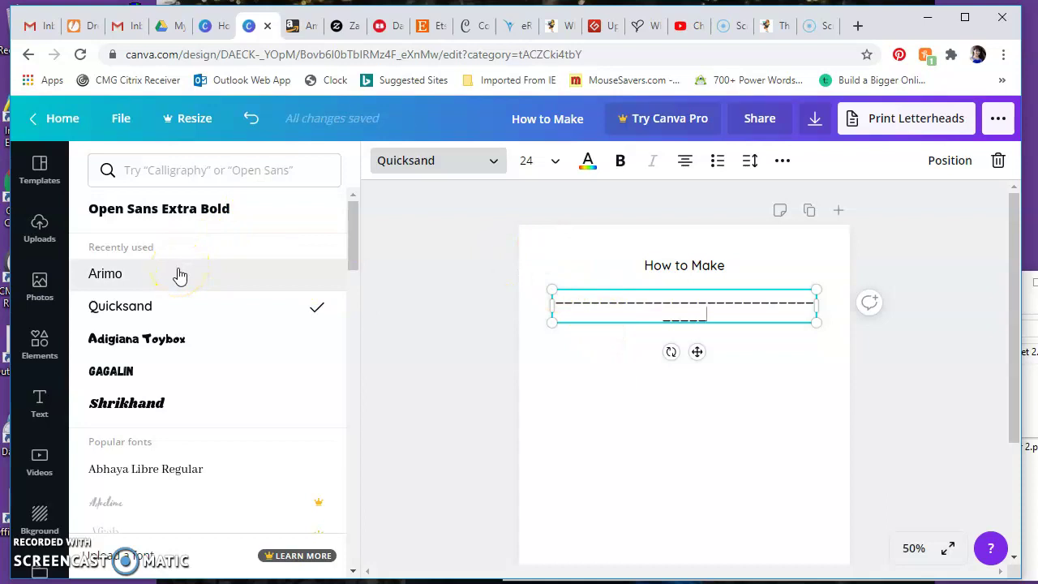
Change the underscore row's font to Arimo and place it centred just beneath the "How to Make" heading
click(180, 276)
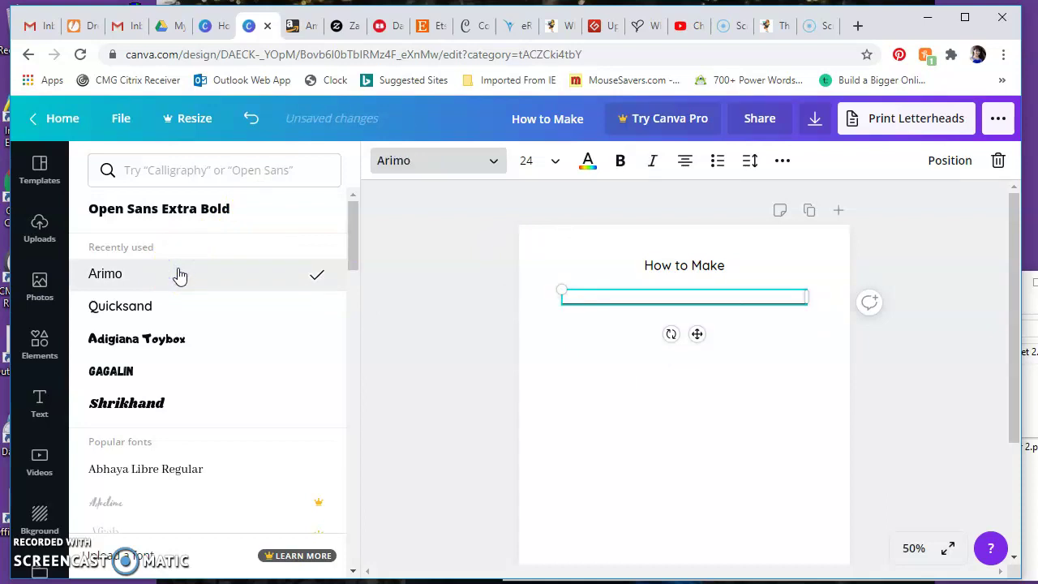
drag(714, 286, 716, 275)
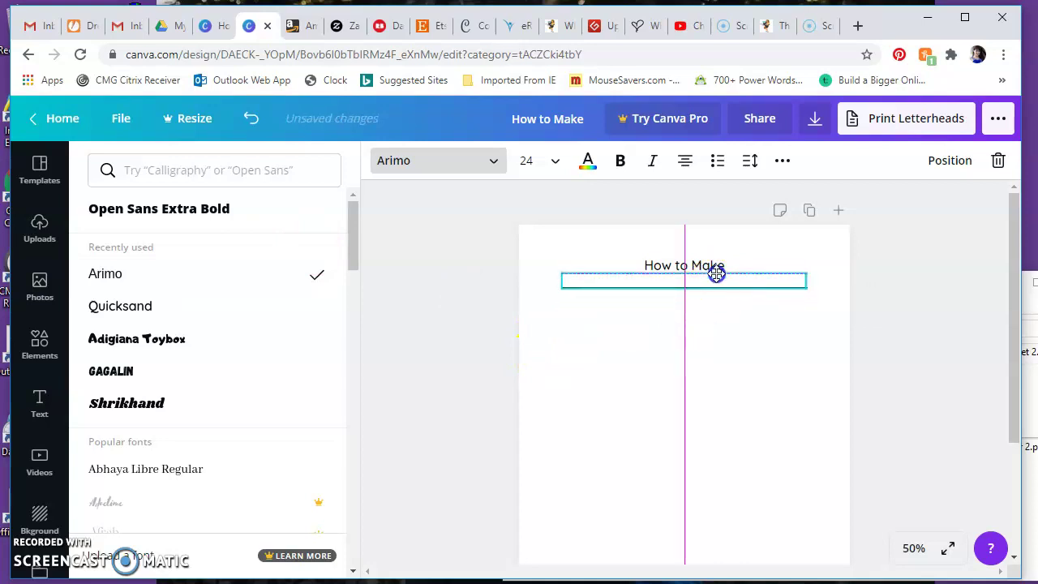
click(707, 348)
click(706, 351)
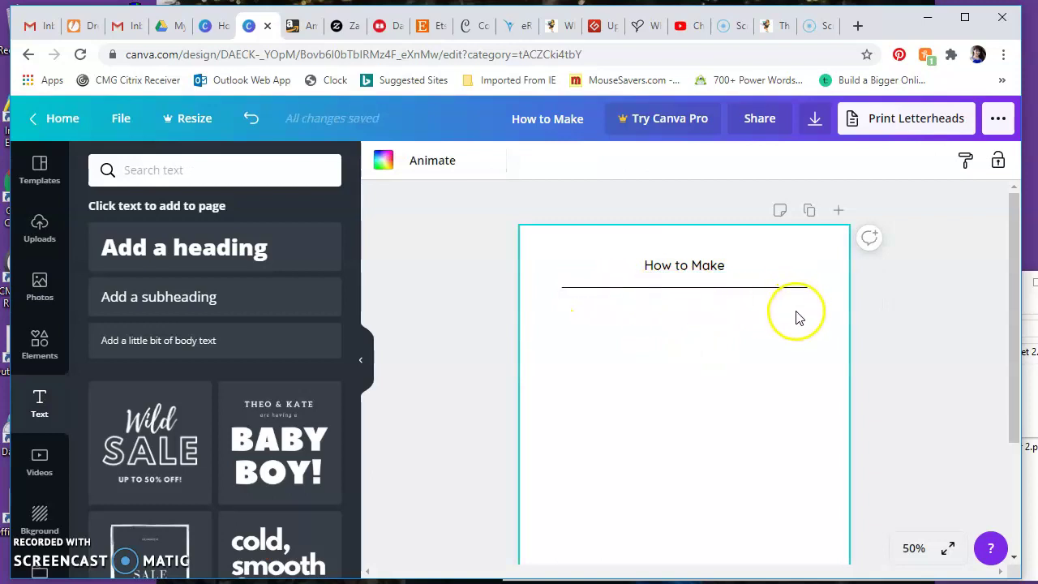
click(692, 287)
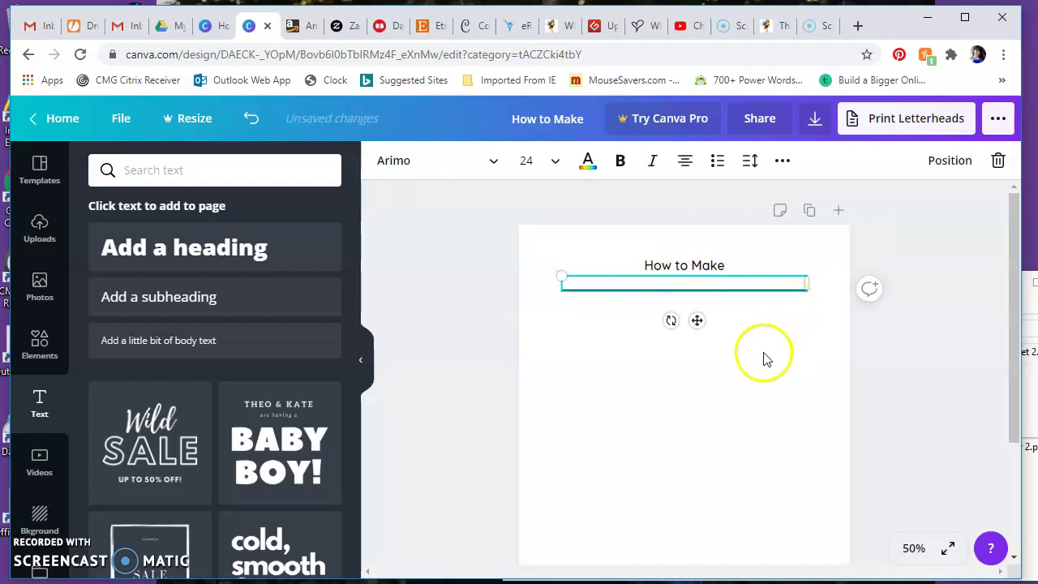
Duplicate the "How to Make" heading, centre the copy below the line, and change its text to "Ingredients"
click(677, 274)
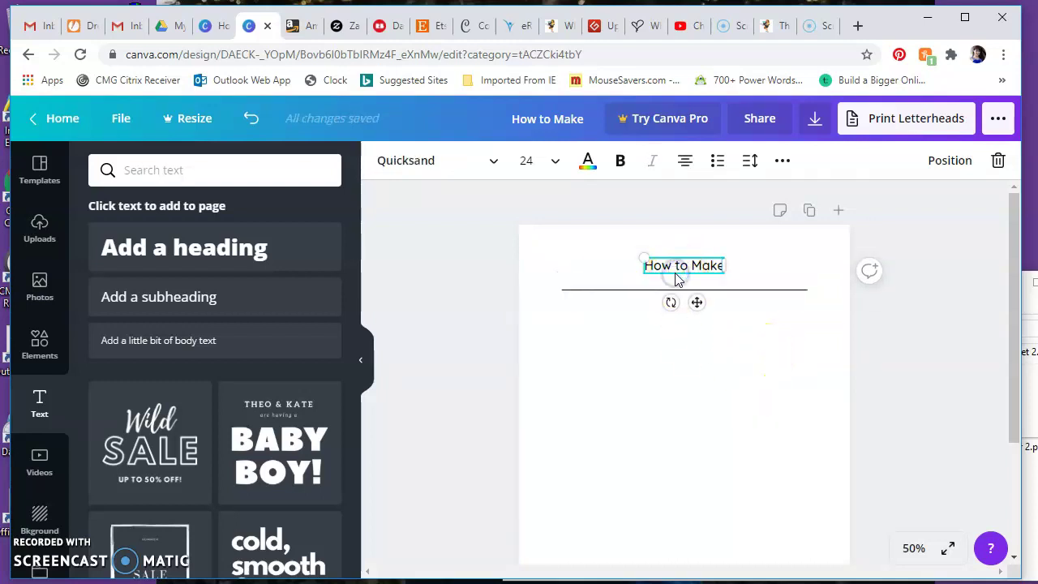
click(783, 161)
click(767, 200)
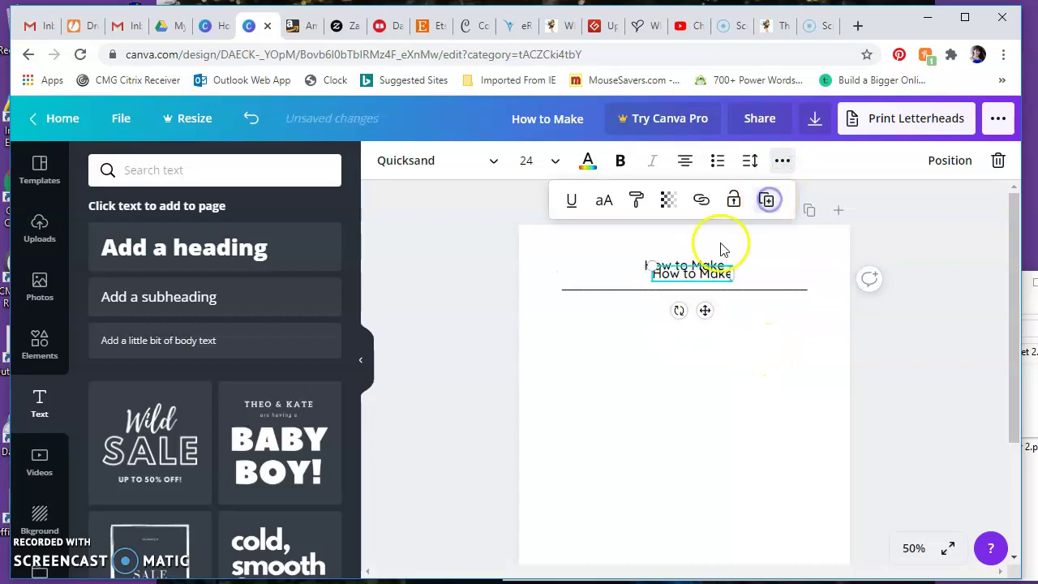
drag(687, 270, 693, 315)
double_click(693, 314)
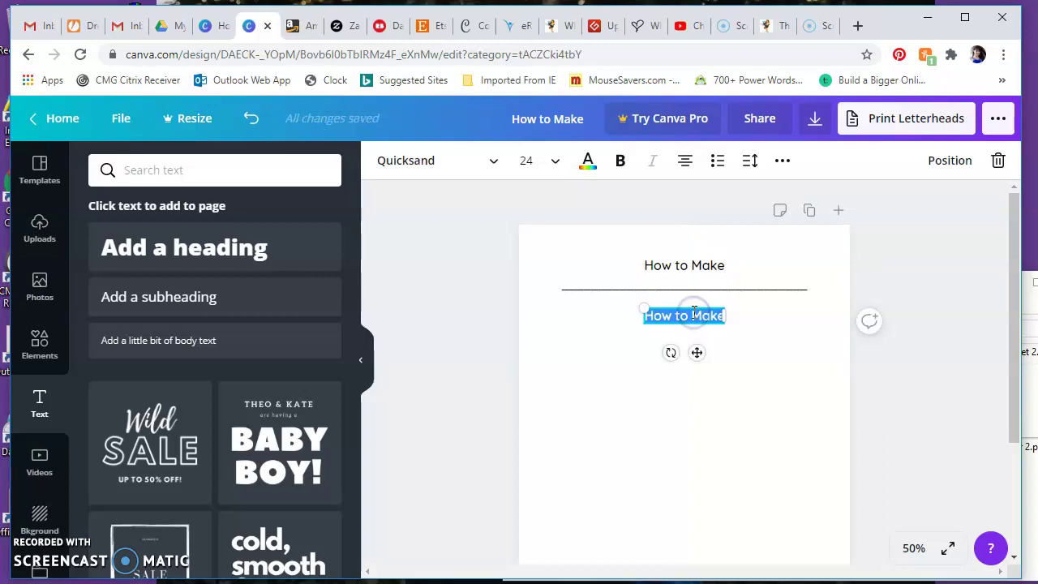
key(BackSpace)
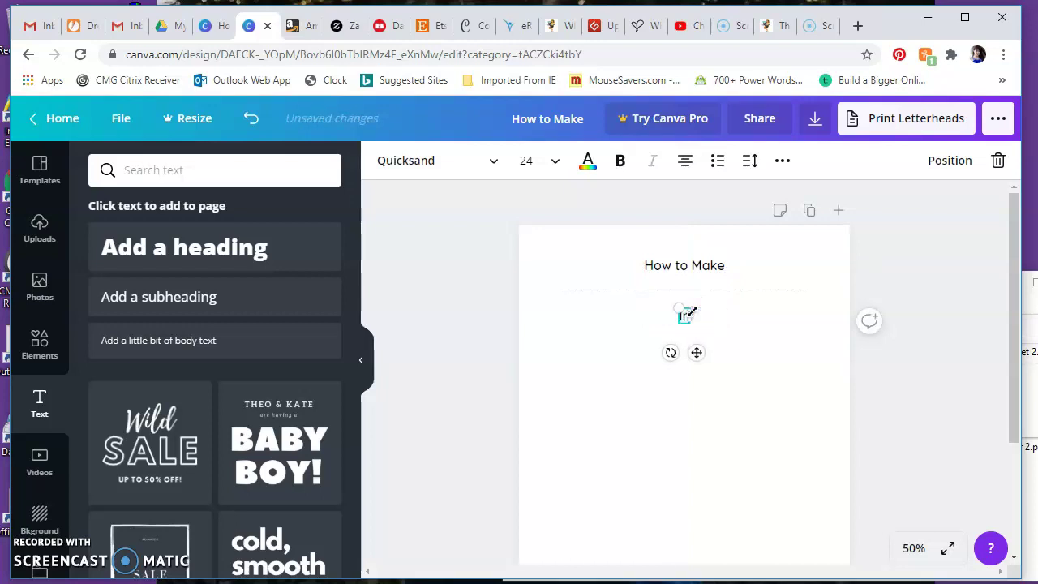
text(Ingredients)
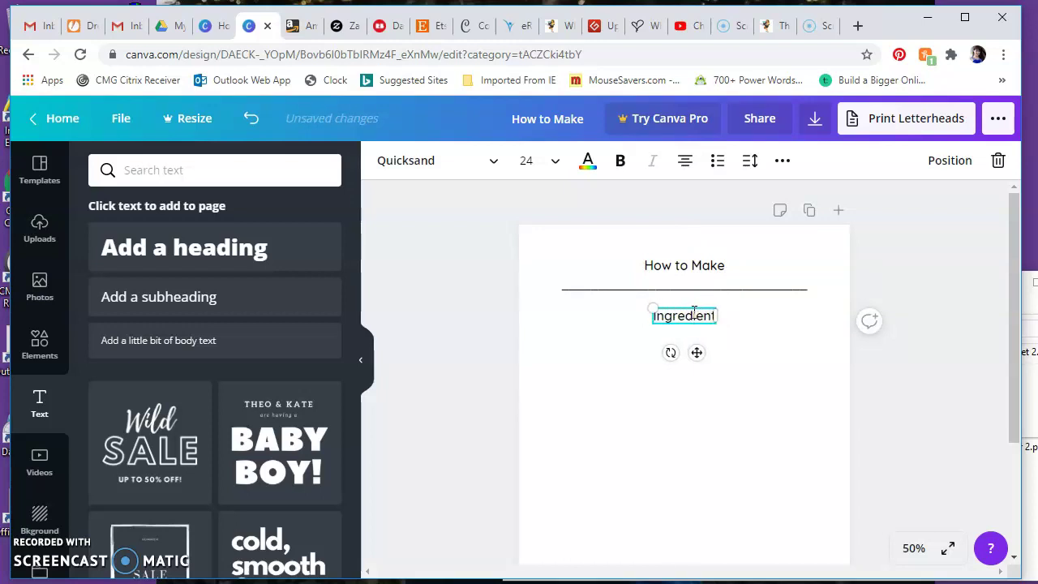
Duplicate the "Ingredients" label, centre the copy farther down the page, and change its text to "Steps"
click(781, 160)
click(767, 203)
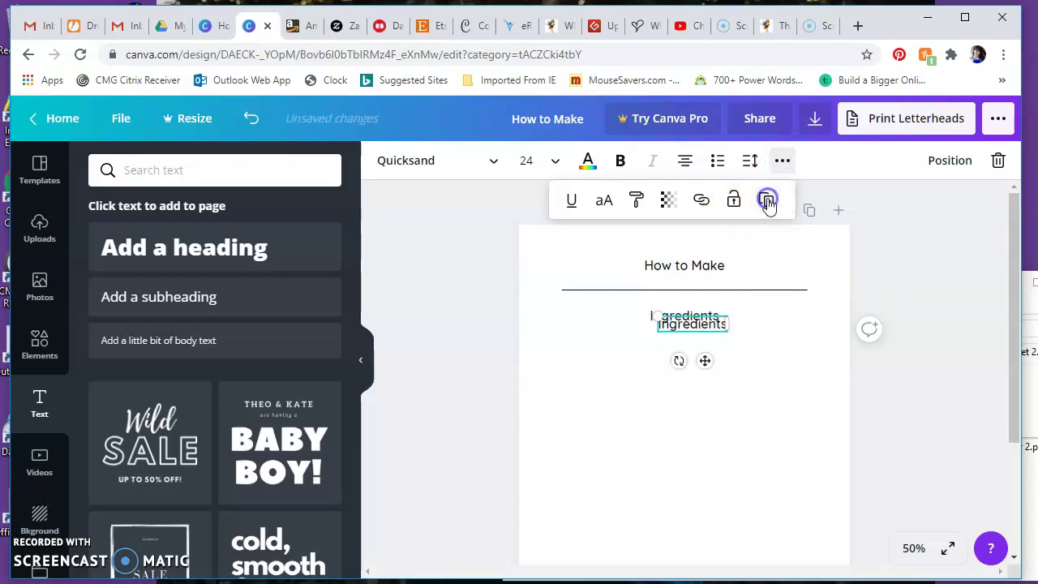
drag(695, 322, 691, 446)
double_click(692, 446)
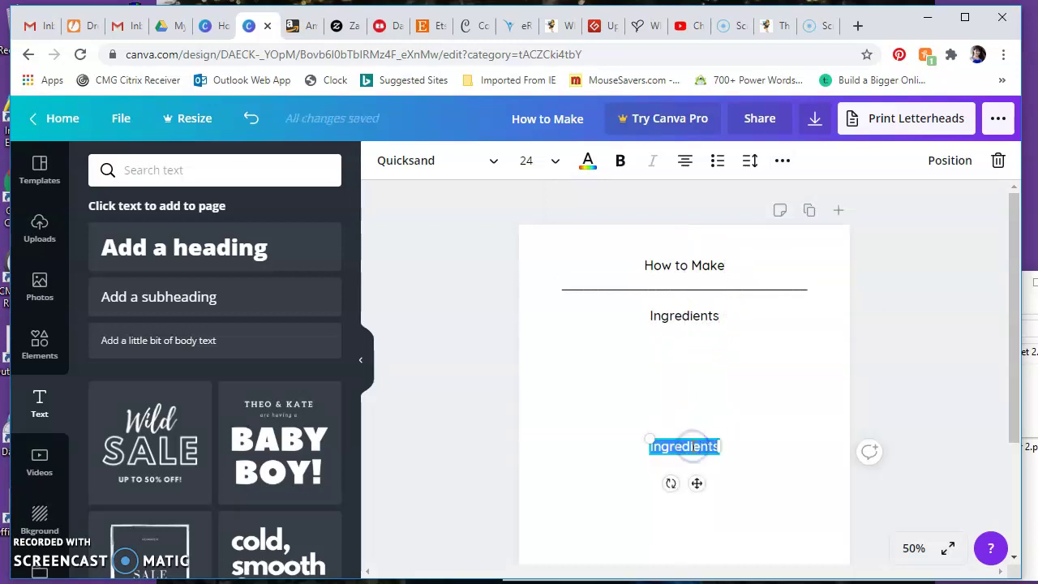
text(E)
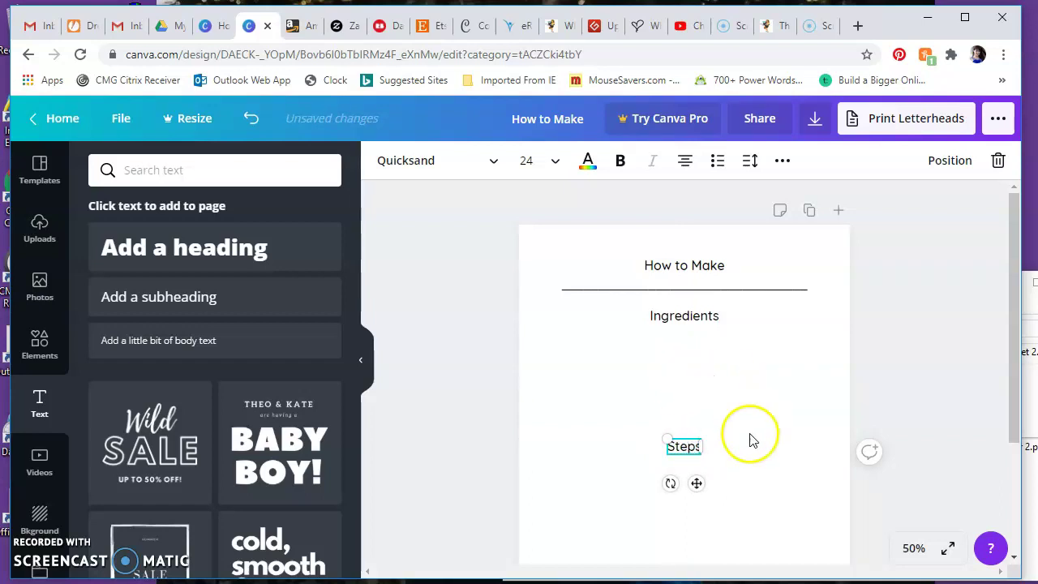
scroll(741, 457, down, 2)
scroll(741, 458, down, 2)
scroll(741, 458, up, 4)
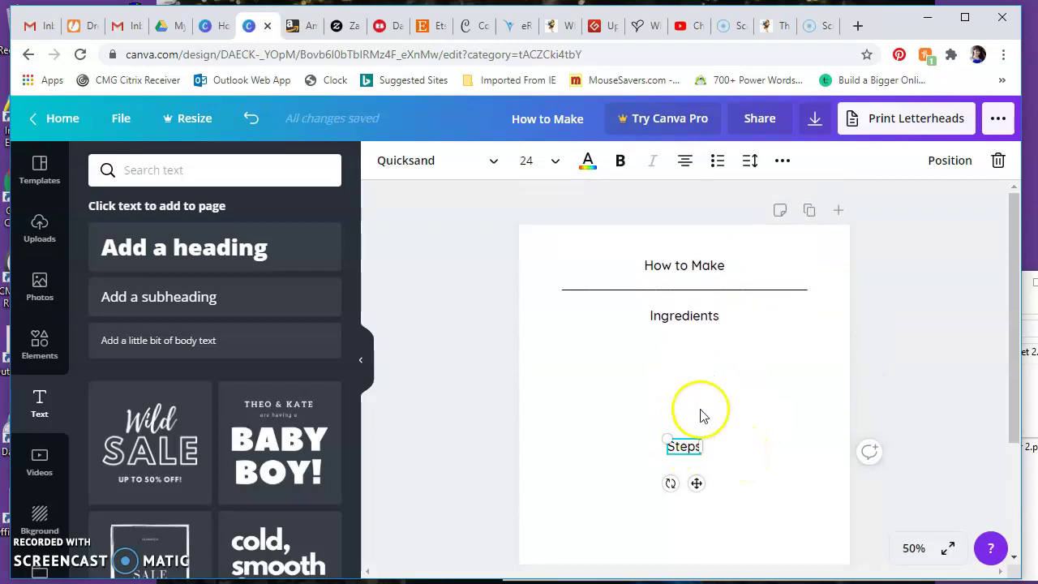
Duplicate the line under the heading and place the copy below the "Ingredients" label
click(771, 287)
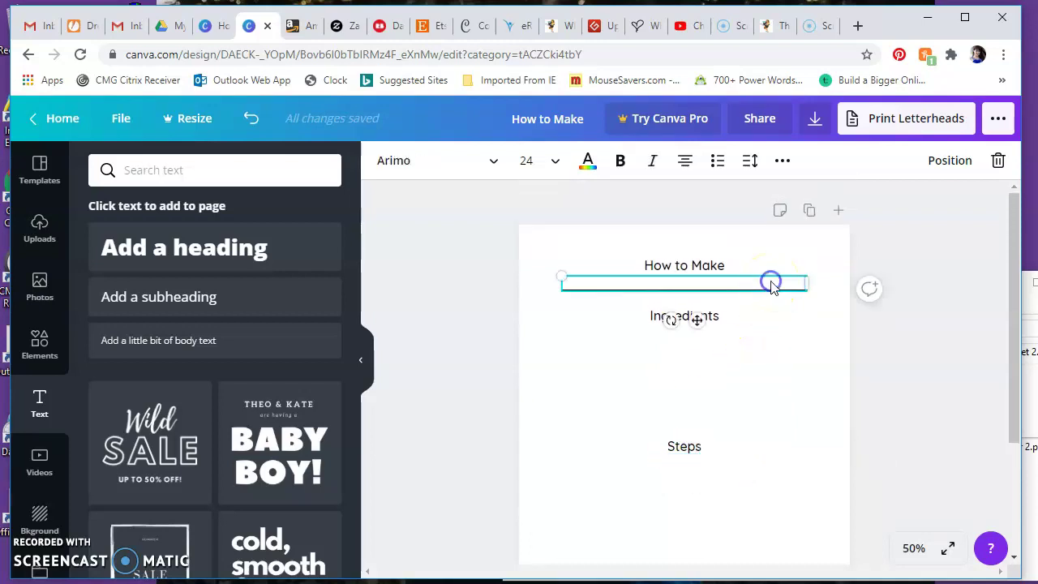
click(781, 160)
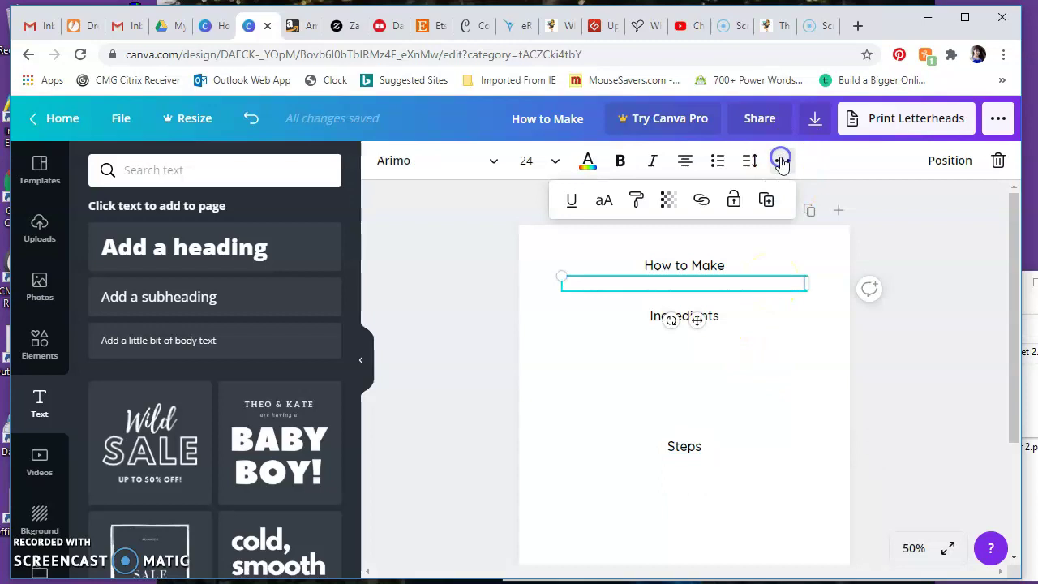
click(766, 199)
drag(741, 294, 722, 347)
Set the copied line's font size to 16 and move it to the page's left margin under "Ingredients"
click(531, 161)
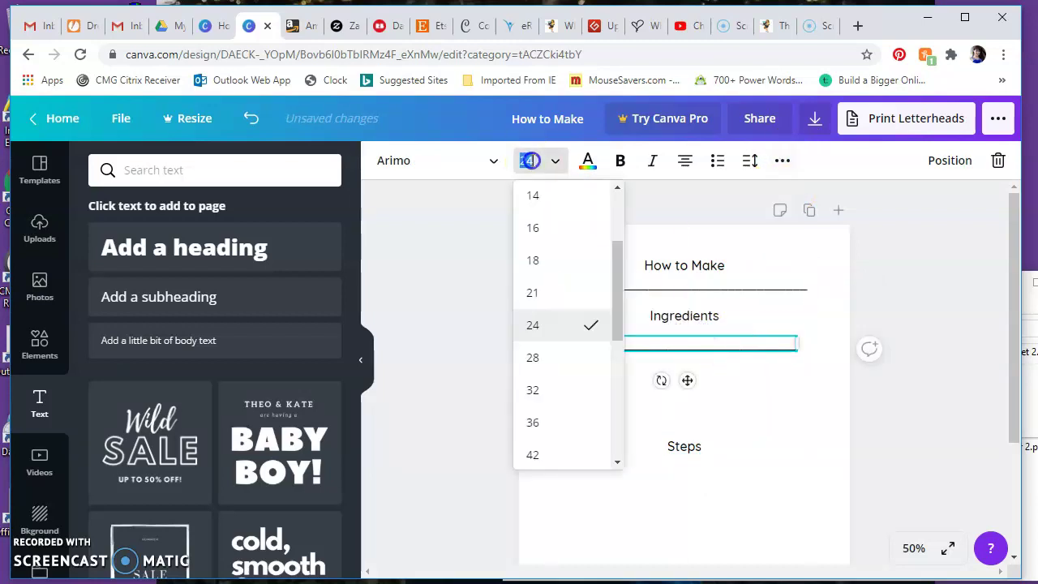
click(550, 235)
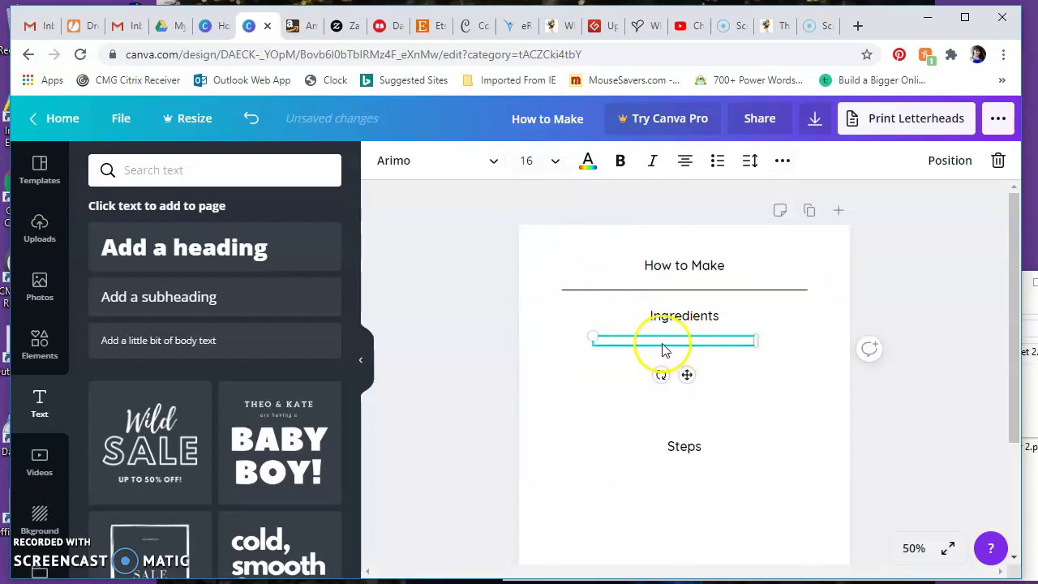
drag(658, 345, 618, 350)
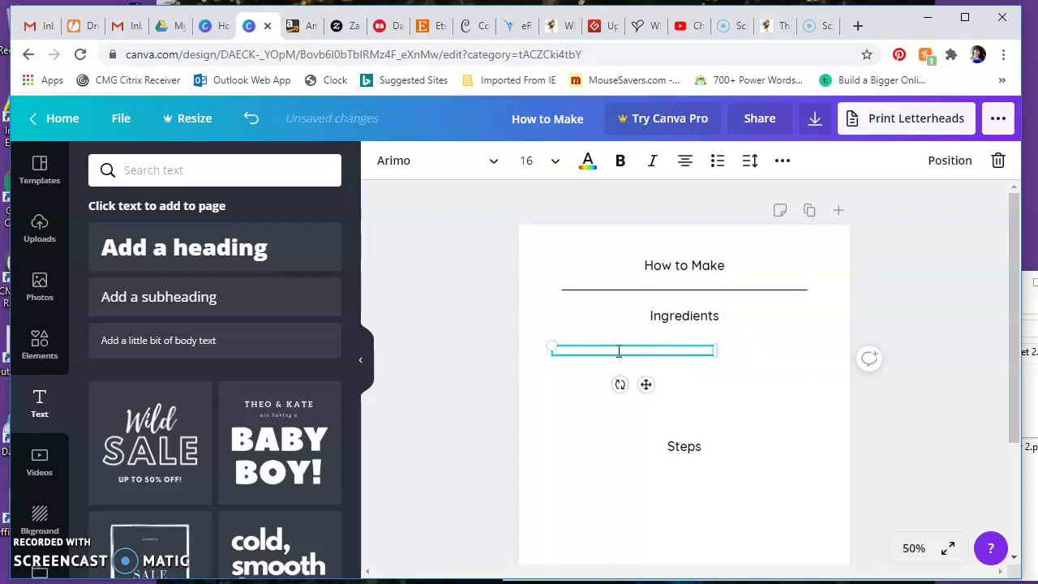
Extend the line under "Ingredients" with further rows of underscores to build a block of full-width writing lines
click(619, 351)
key(Return)
text(____________________________________________________________)
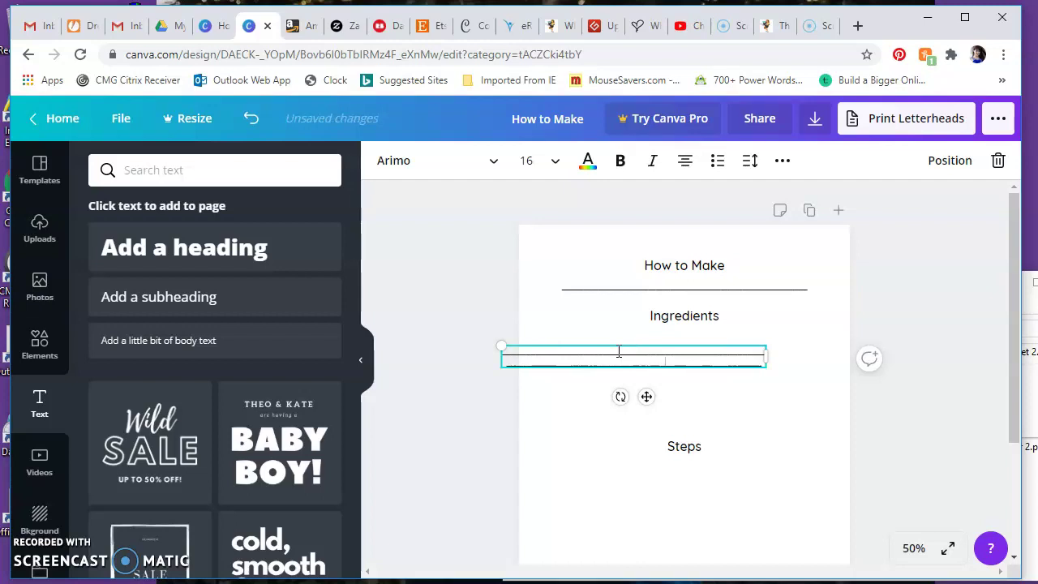
key(Return)
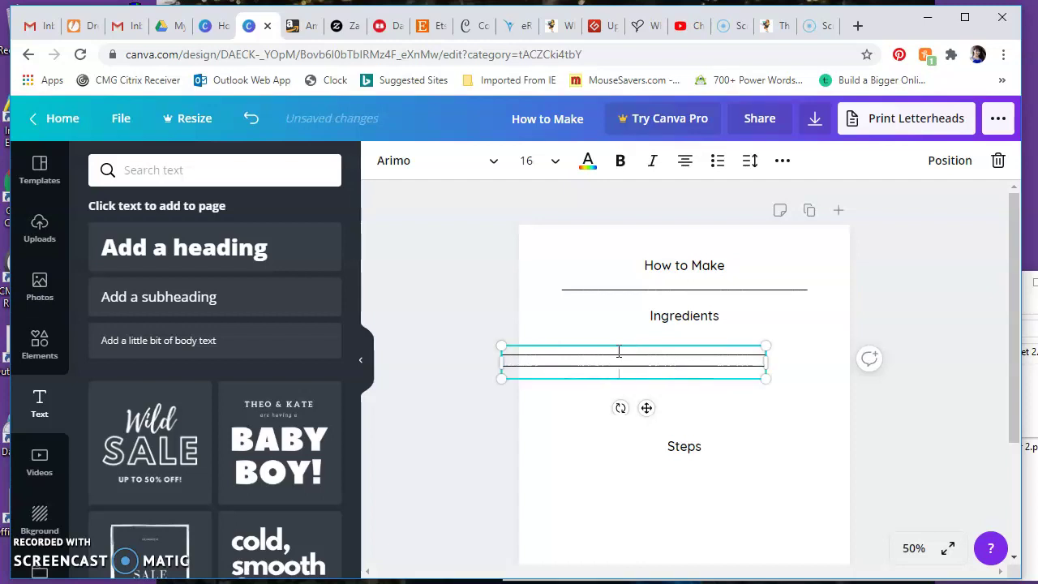
text(_________________________________________________)
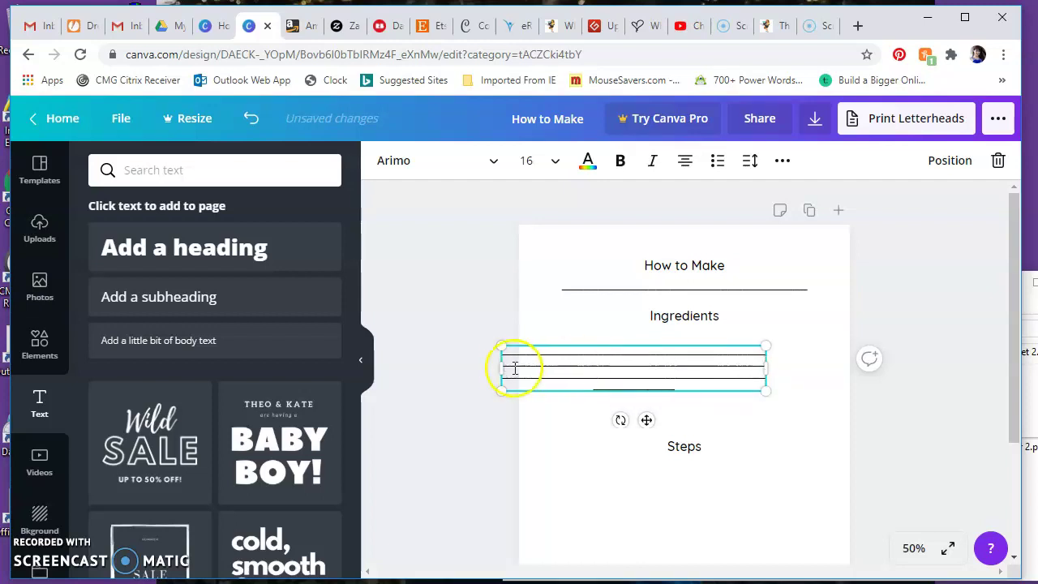
Move the block of lines directly under "Ingredients" within the page margins and narrow it to a half-width column of eight full lines
drag(556, 346, 606, 328)
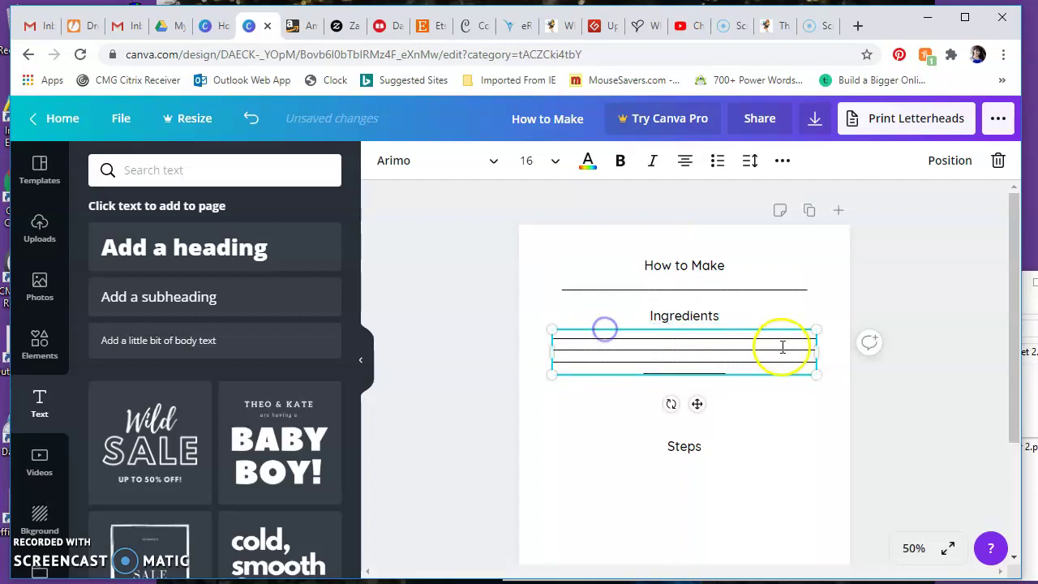
drag(816, 350, 676, 424)
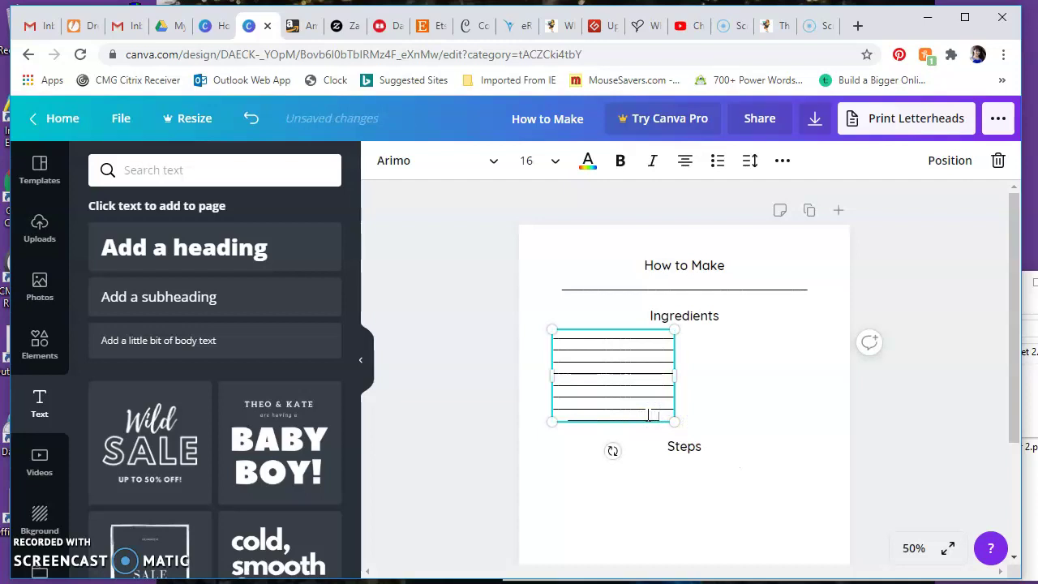
key(Return)
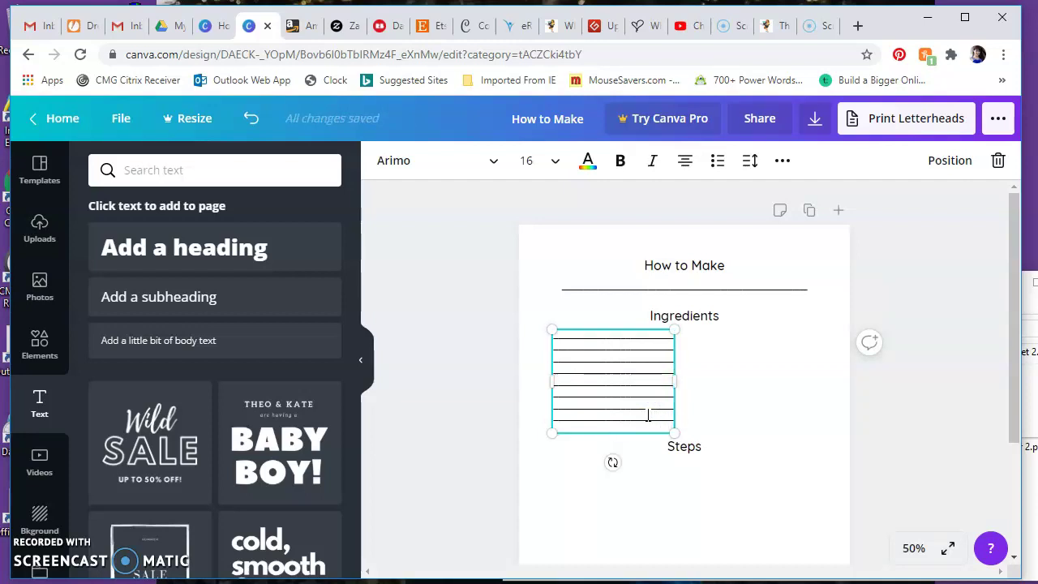
key(BackSpace)
drag(668, 365, 622, 360)
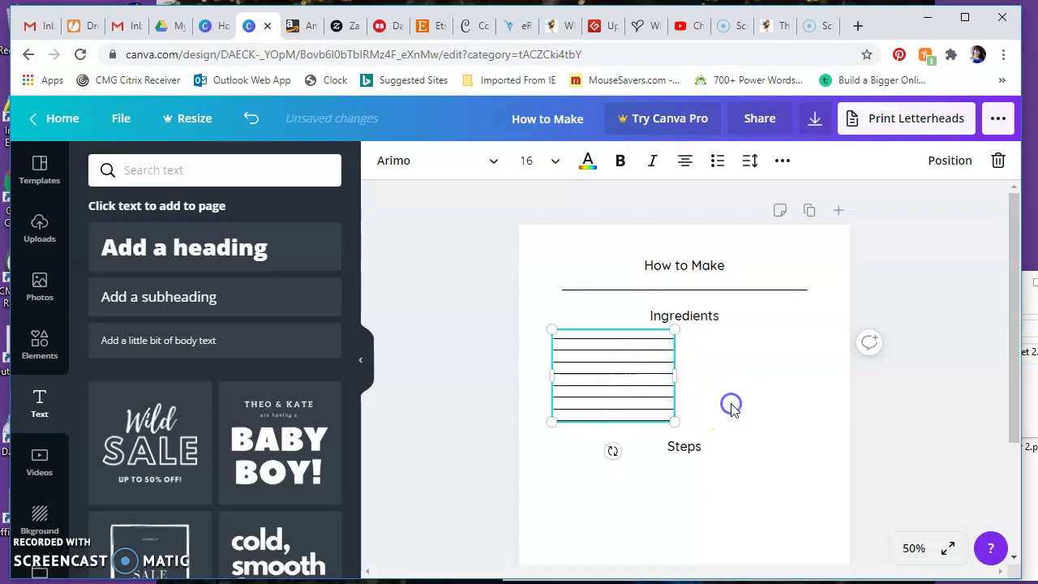
click(757, 396)
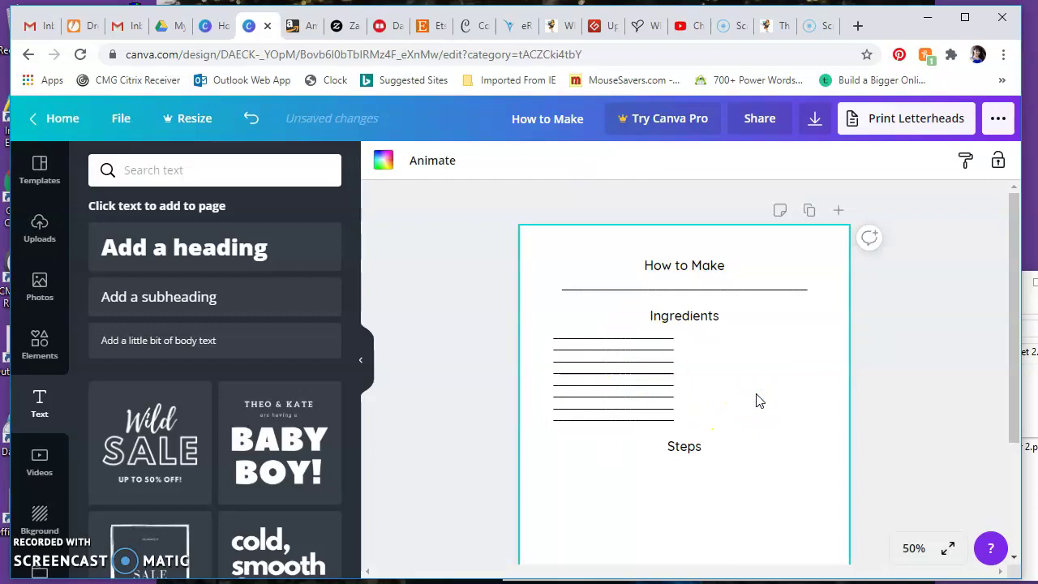
Shift the column of ingredient lines slightly down, duplicate it, and align the copy beside it as a second column
click(643, 385)
drag(641, 386, 644, 389)
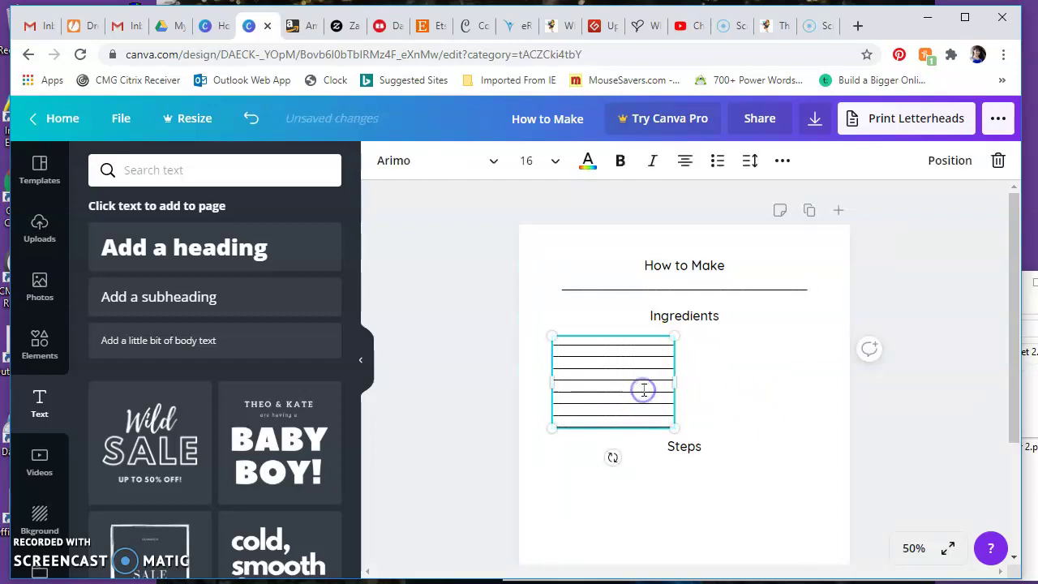
click(778, 162)
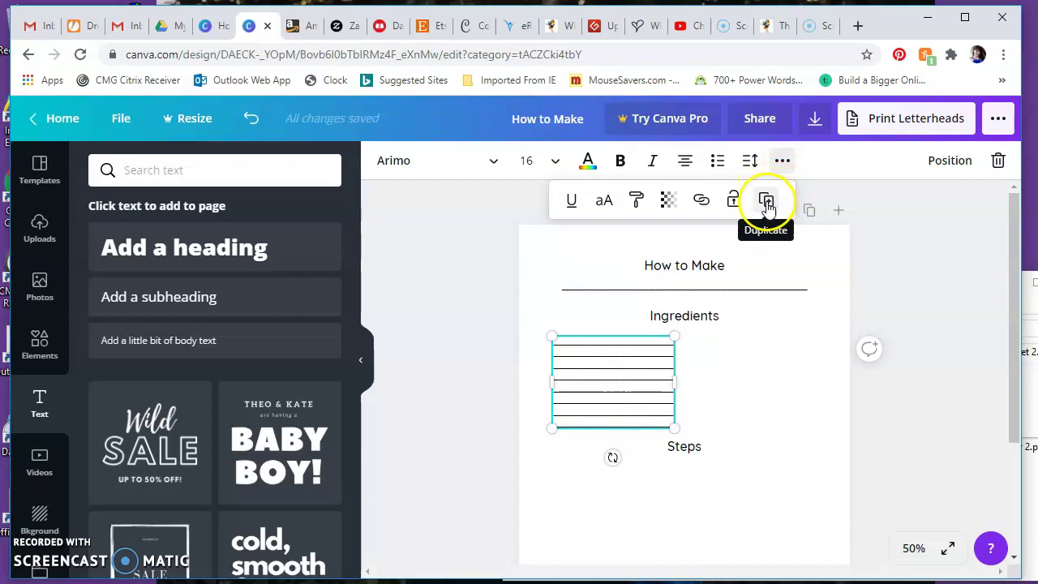
click(767, 201)
drag(621, 366, 758, 361)
click(786, 482)
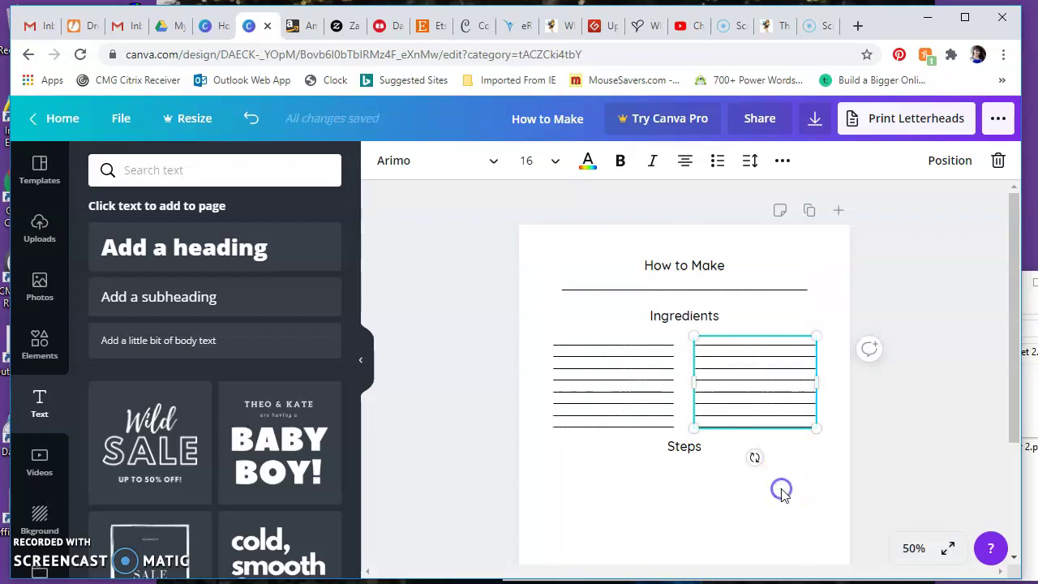
click(641, 433)
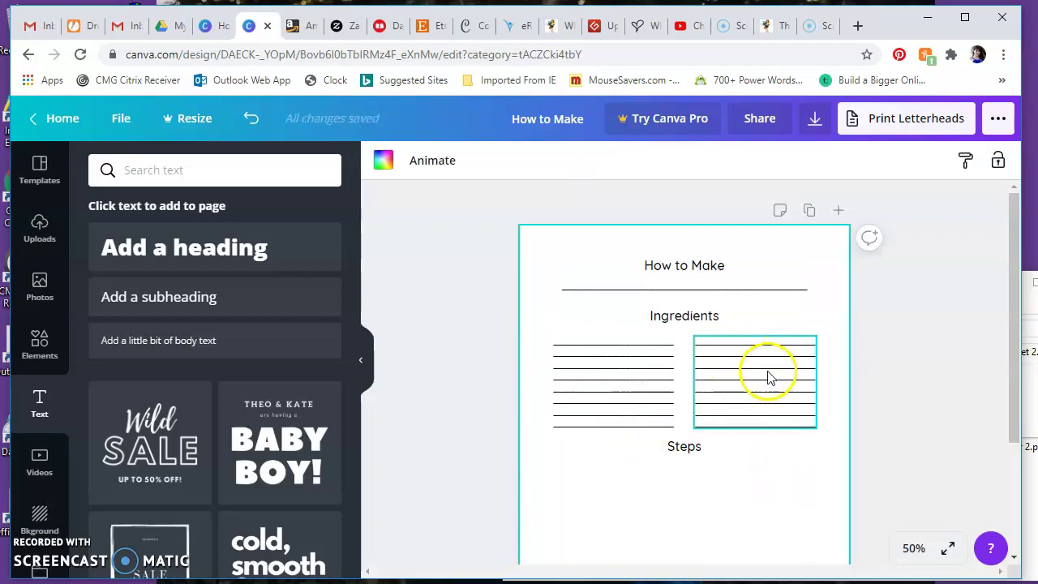
Duplicate the line under the "How to Make" heading, place the copy below "Steps", and set its font size to 16
click(748, 296)
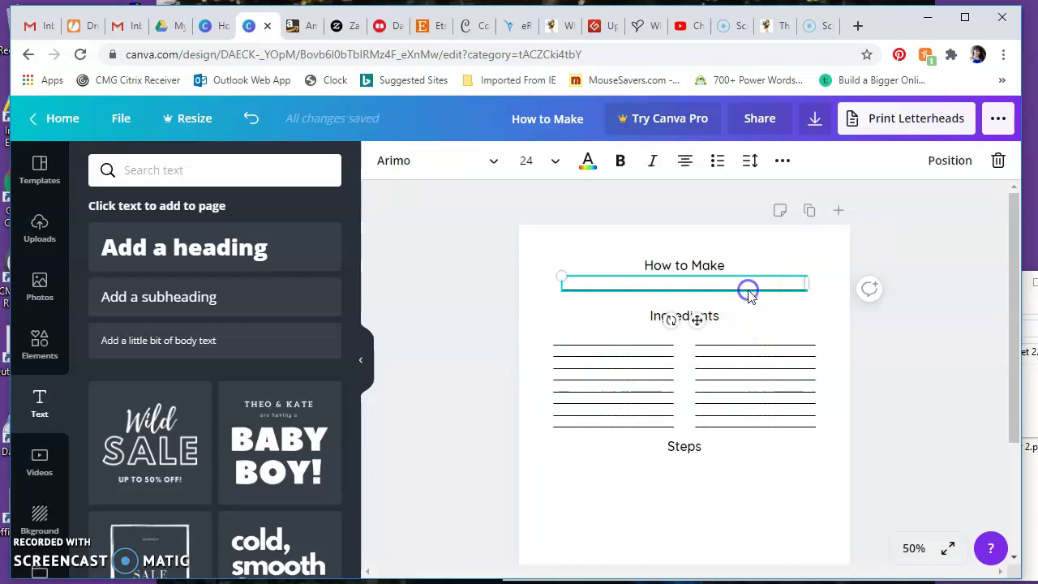
click(782, 161)
click(766, 200)
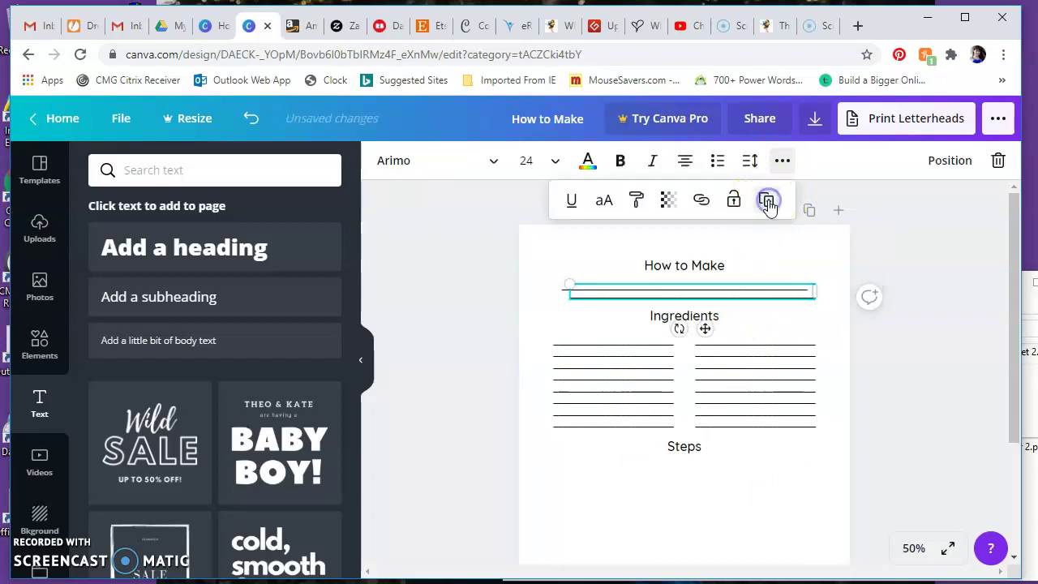
drag(728, 302, 719, 475)
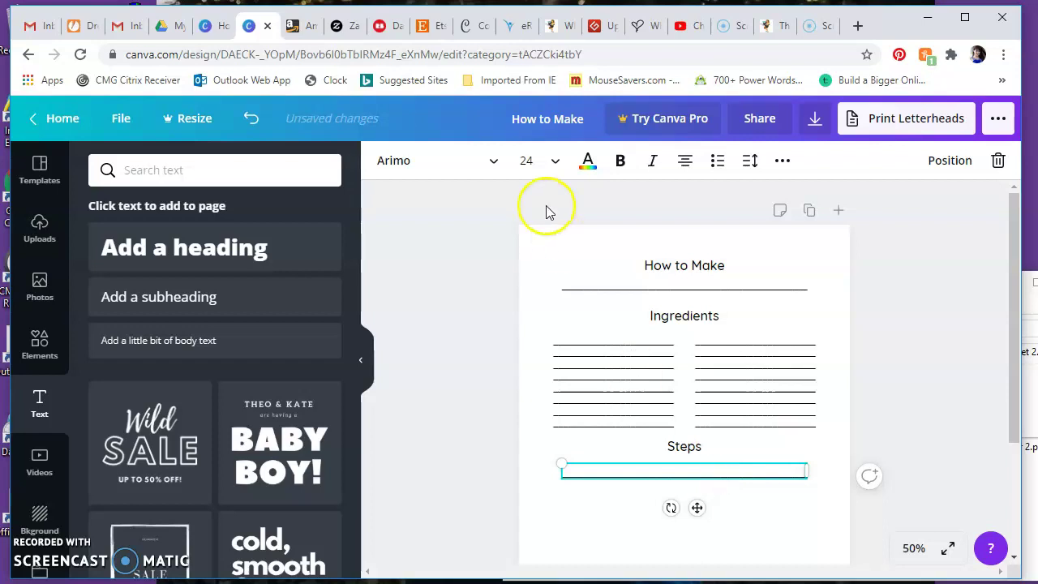
click(558, 170)
click(545, 228)
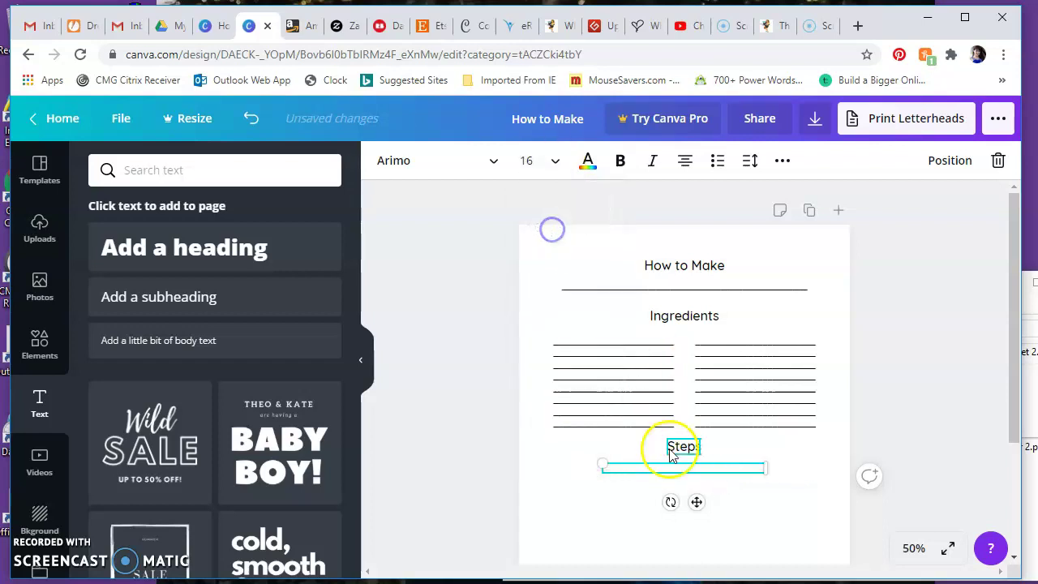
Extend the line under "Steps" with underscores into a block of eight full-width writing lines, deleting the surplus characters
click(718, 464)
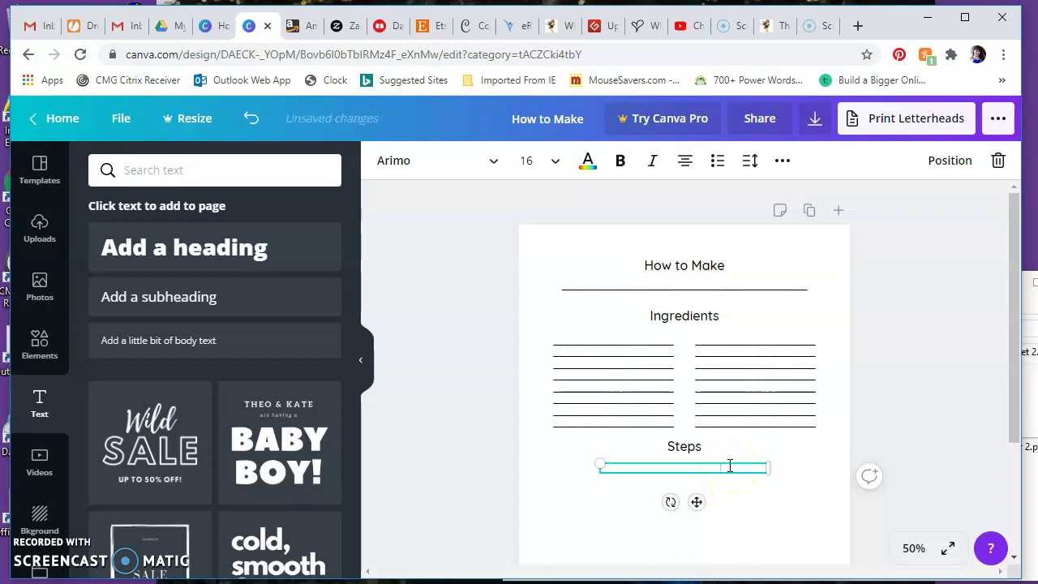
text(___________________)
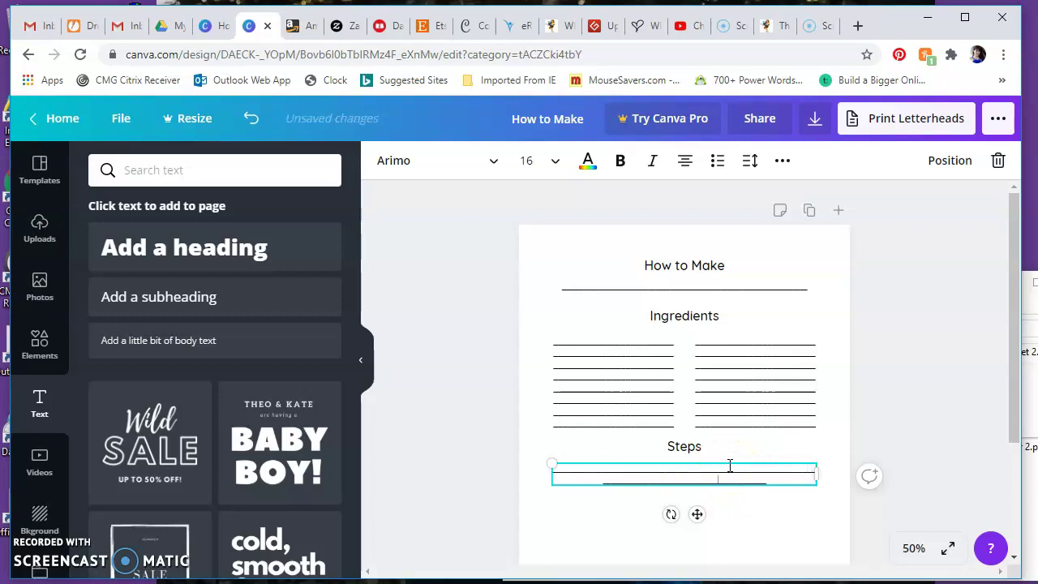
text(________________________)
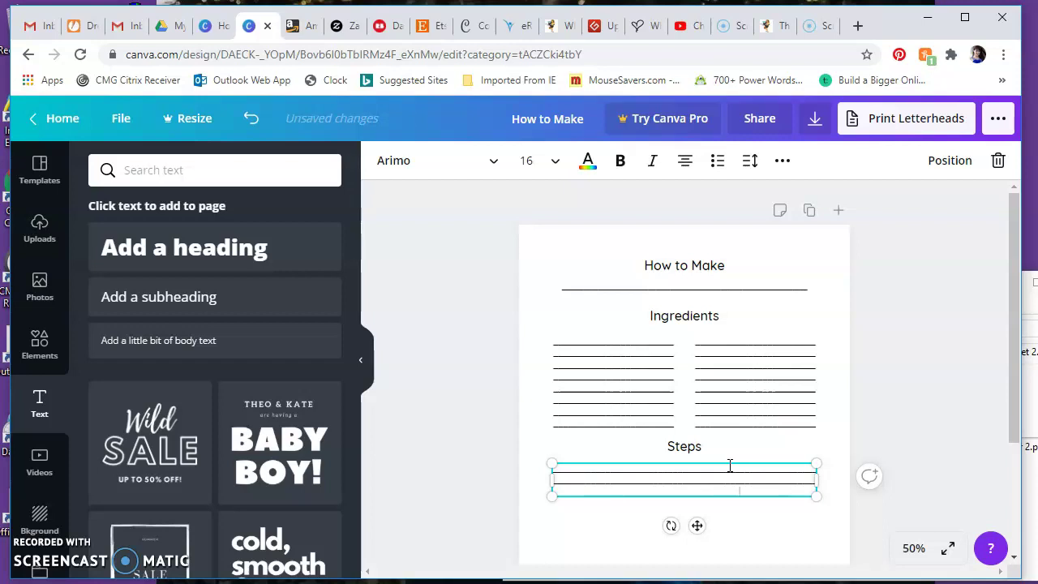
text(_____________________________)
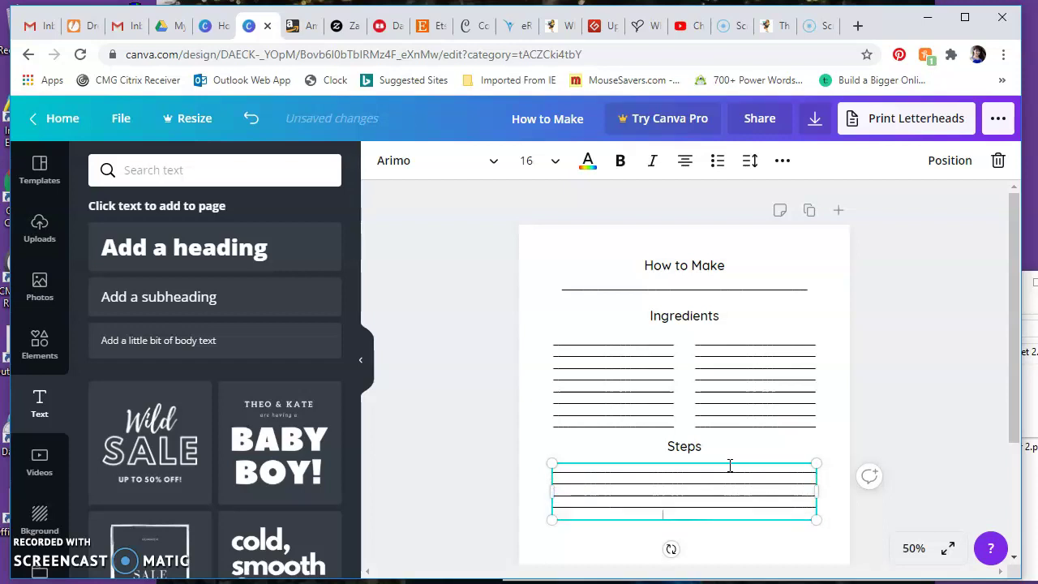
text(________)
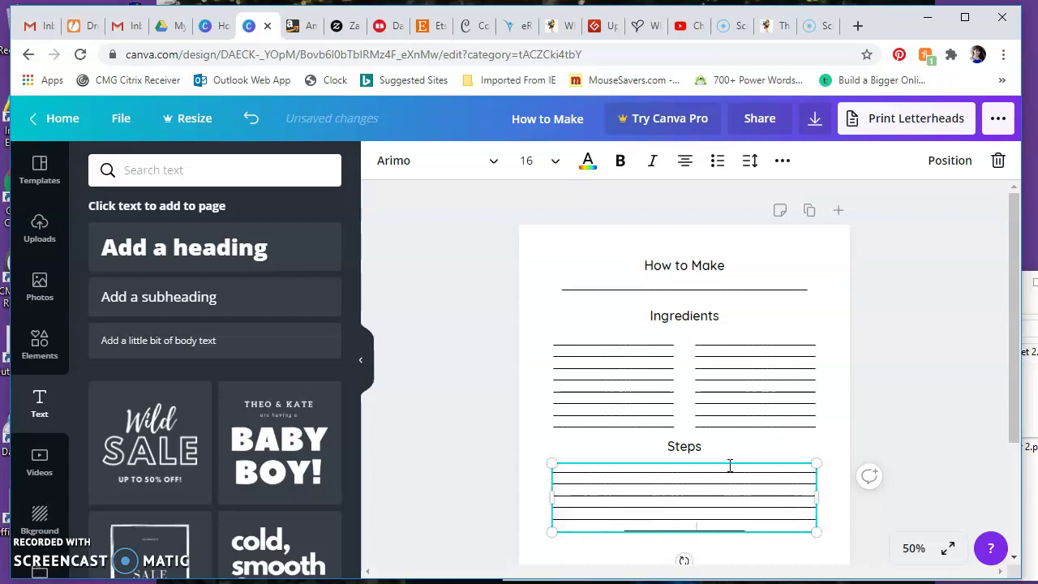
text(_____)
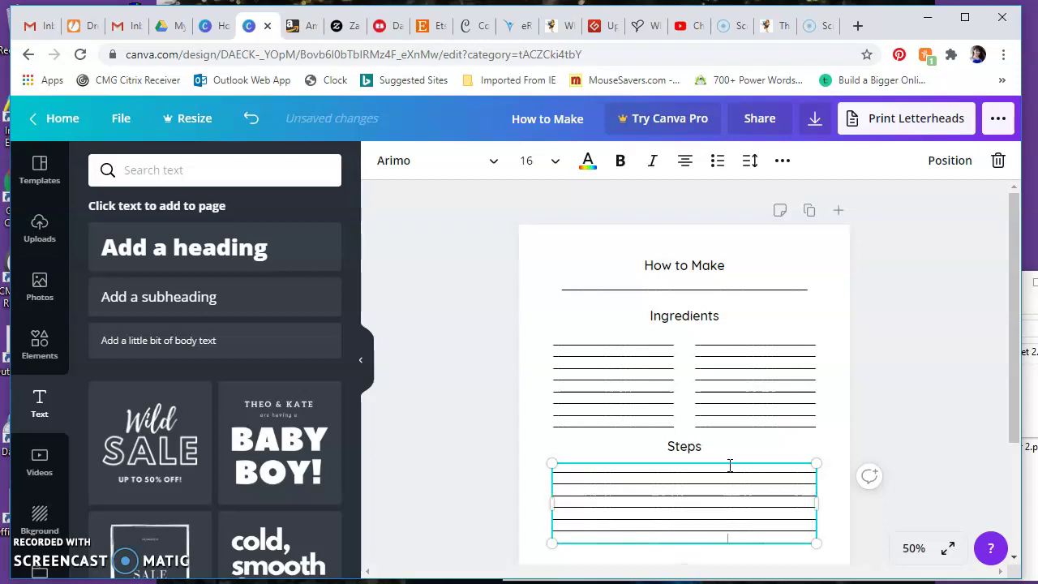
text(_________________________________)
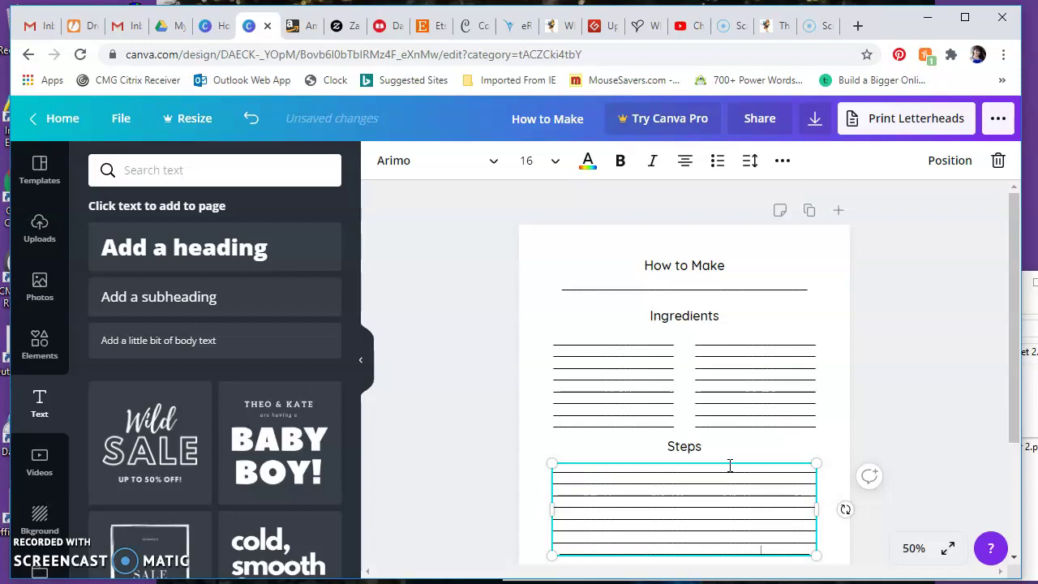
text(______________)
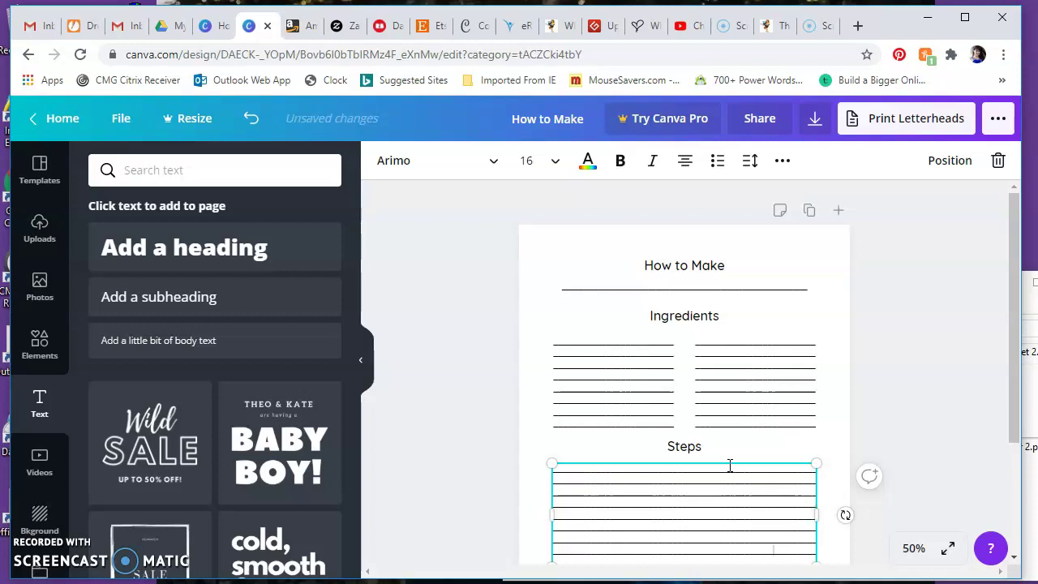
key(BackSpace)
key(BackSpace)
key(BackSpace)
key(BackSpace)
key(BackSpace)
key(BackSpace)
key(BackSpace)
key(BackSpace)
key(BackSpace)
key(BackSpace)
key(BackSpace)
key(BackSpace)
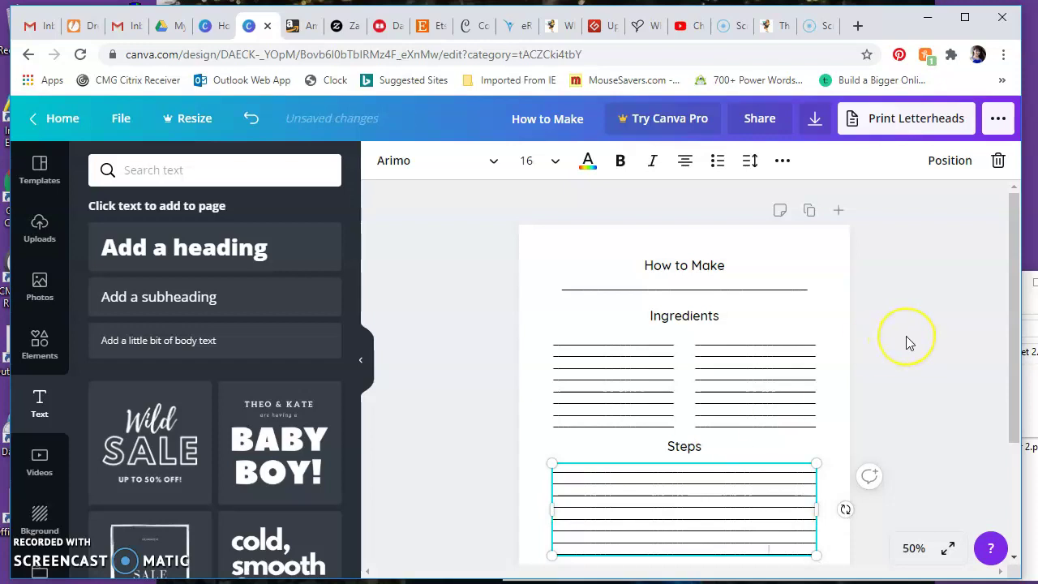
Copy about two rows of the lines under "Steps" and paste them into the same block to add more writing lines
scroll(907, 343, down, 3)
click(767, 373)
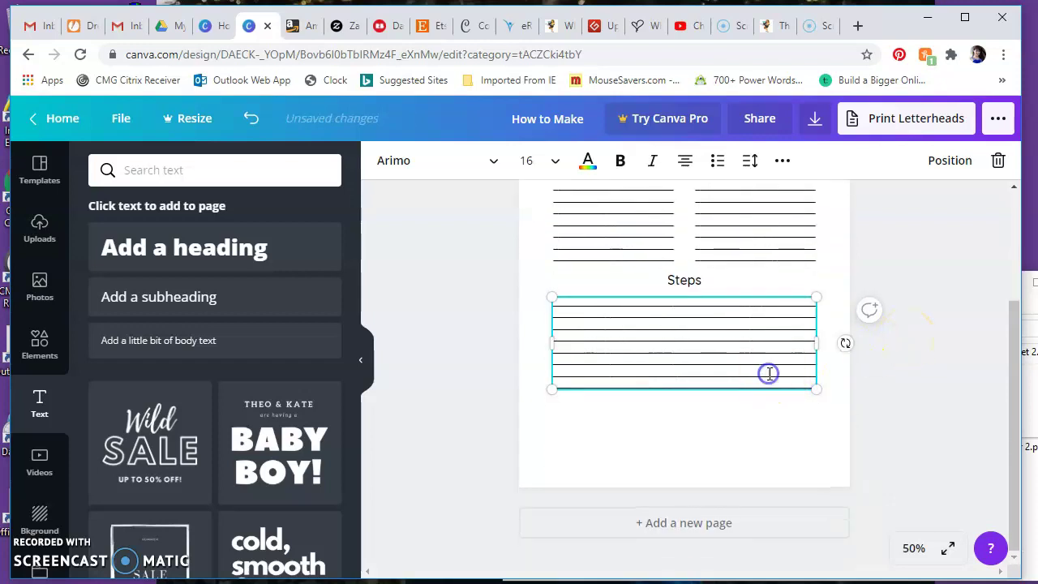
click(726, 329)
drag(725, 329, 729, 350)
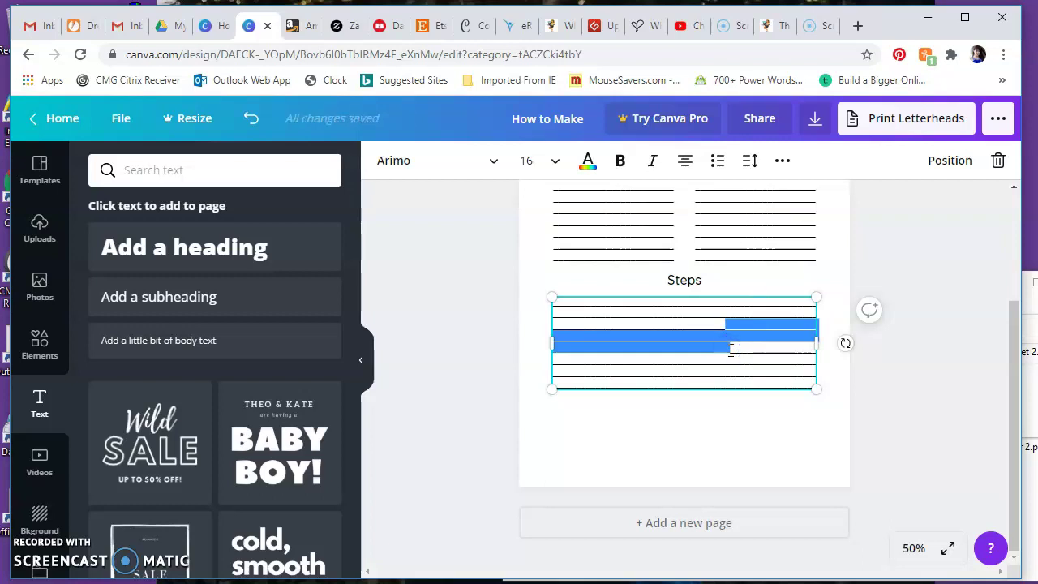
click(731, 350)
key(ctrl+v)
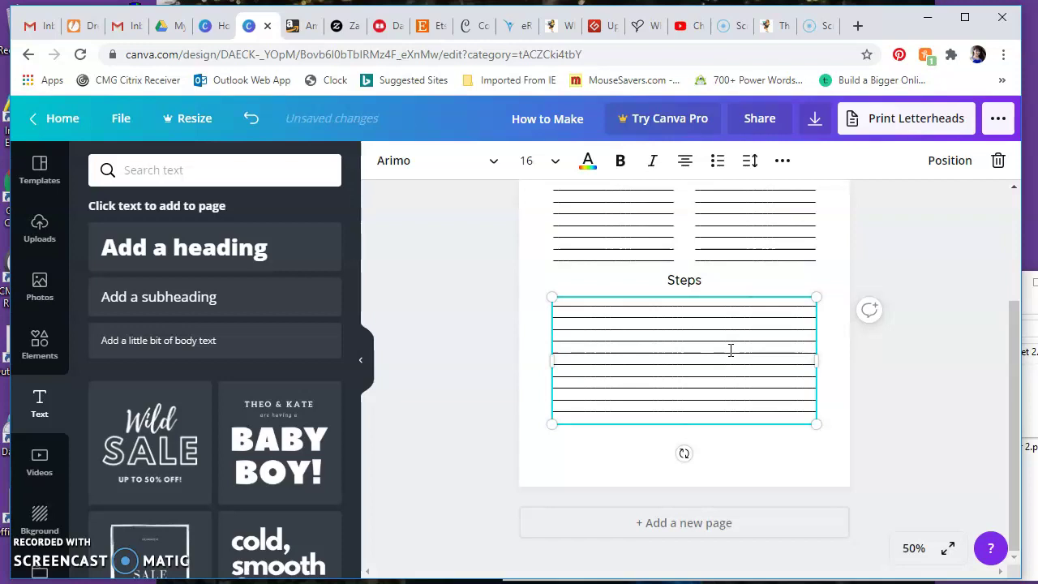
Delete the surplus last row from the "Steps" block, leaving ten full writing lines
click(909, 452)
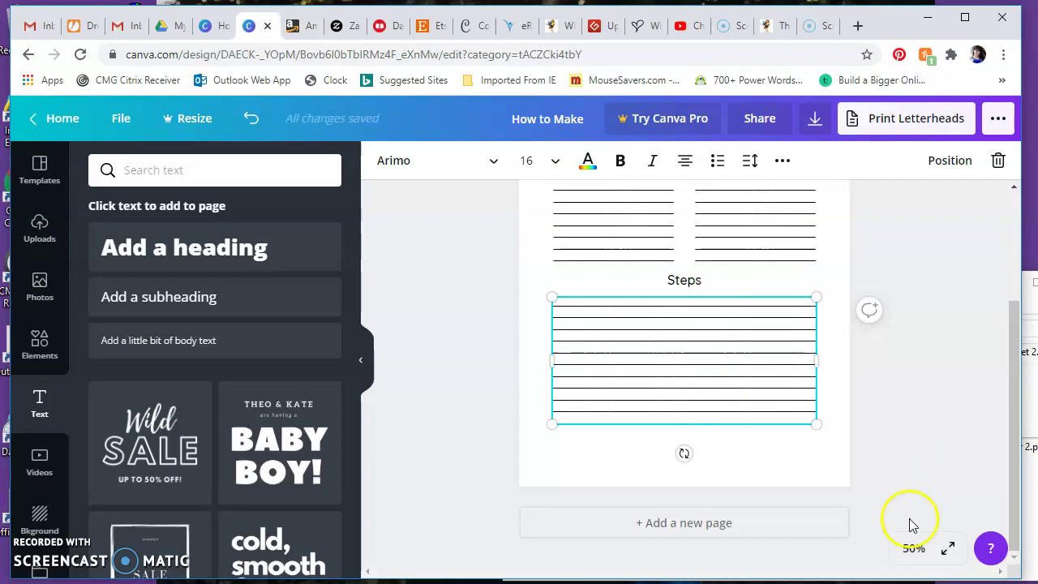
click(851, 482)
click(699, 420)
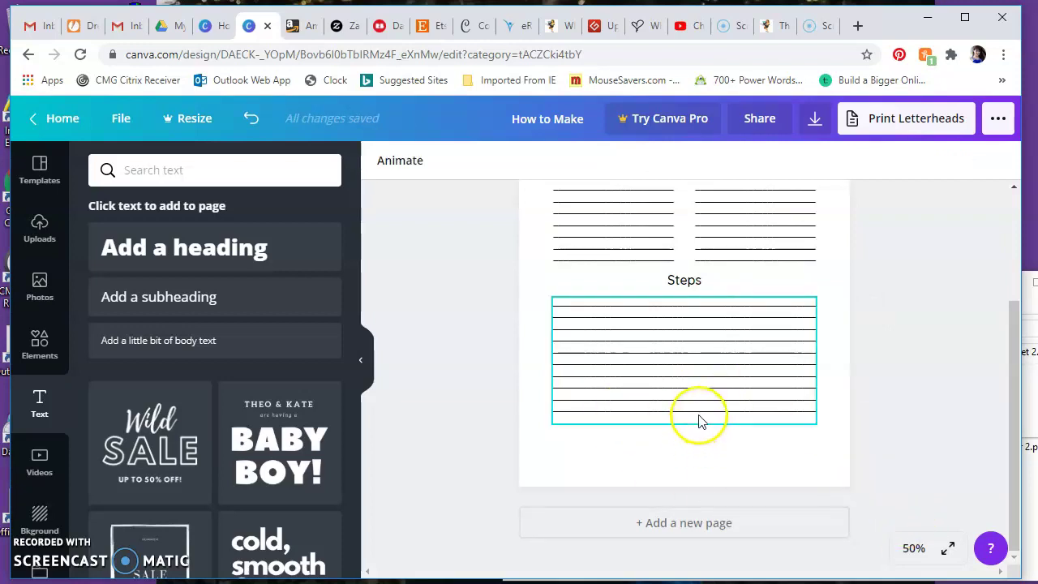
key(BackSpace)
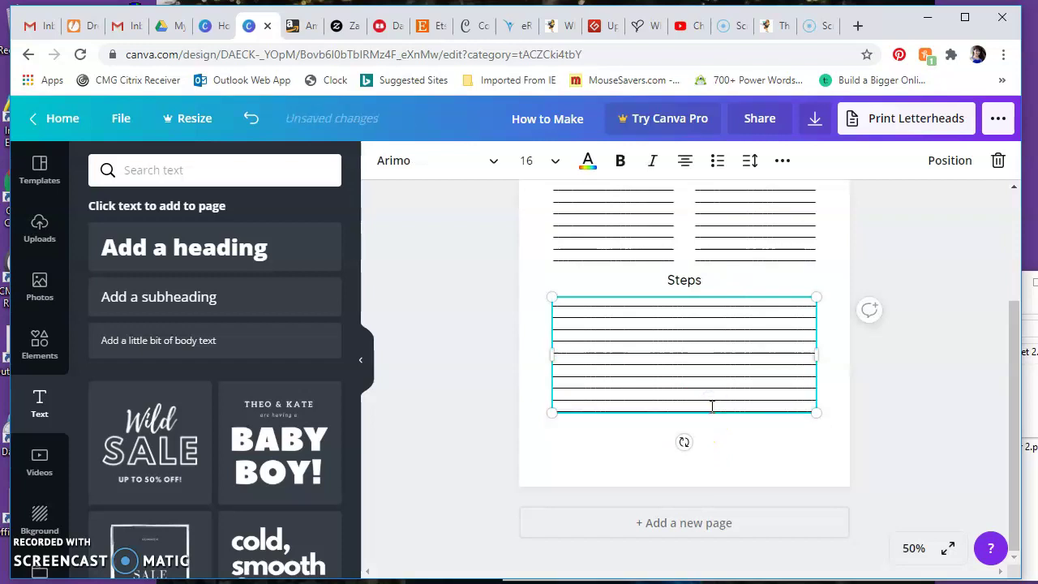
click(922, 423)
click(753, 471)
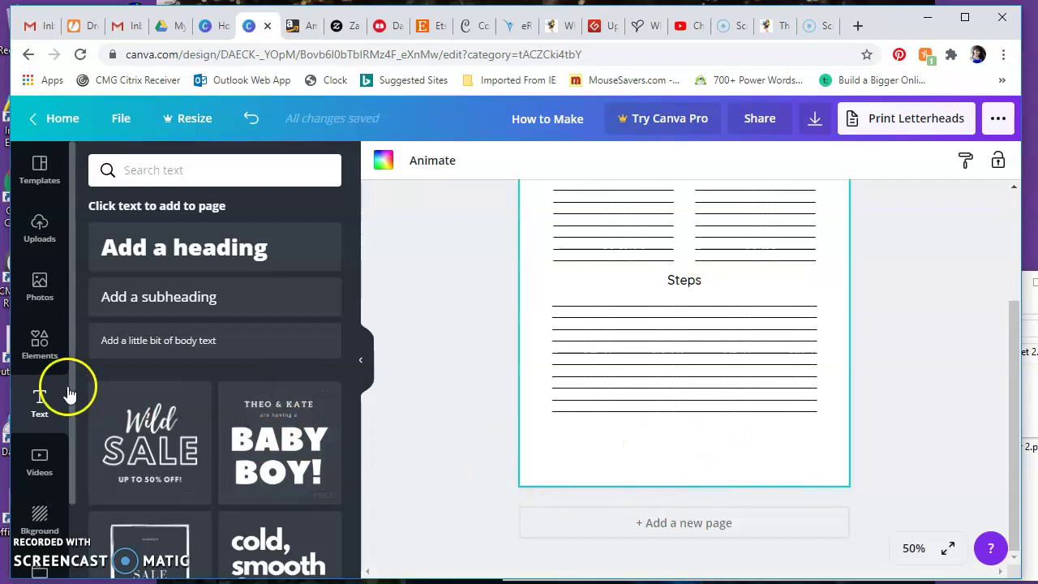
Search the elements for "swirl" and add the free leafy double-branch swirl to the page
click(38, 348)
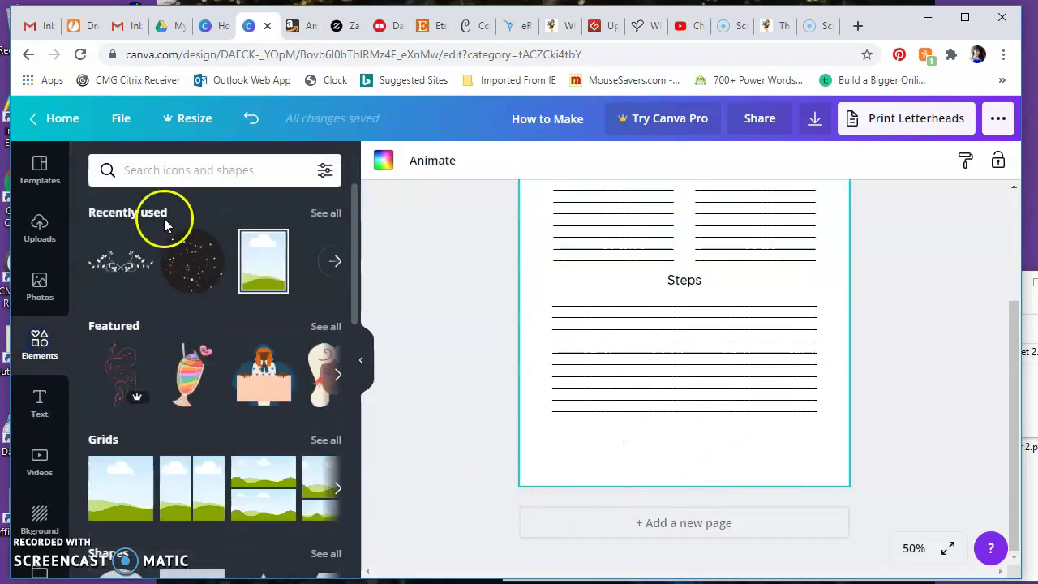
click(160, 172)
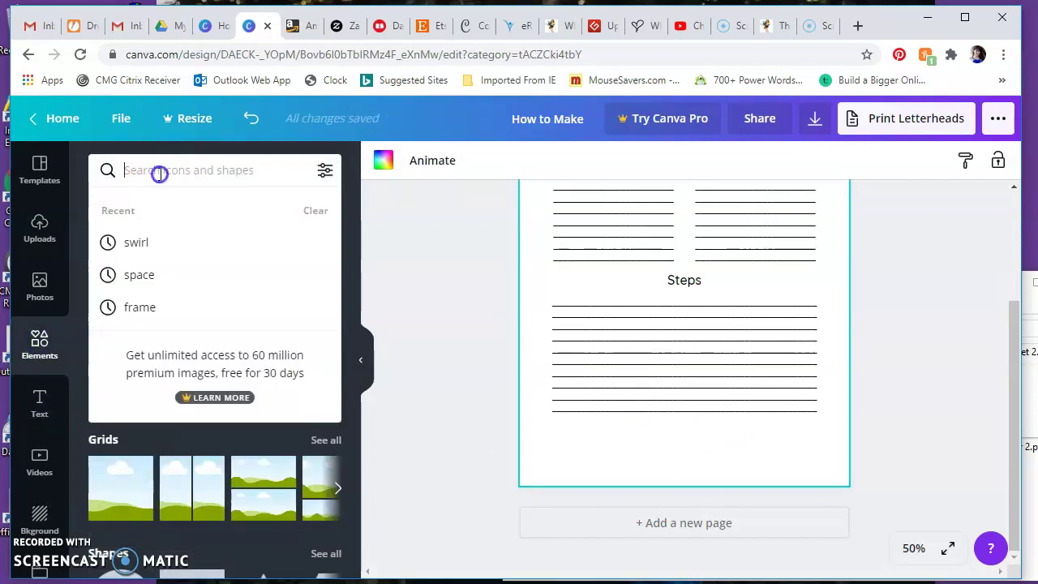
click(151, 243)
scroll(213, 355, down, 5)
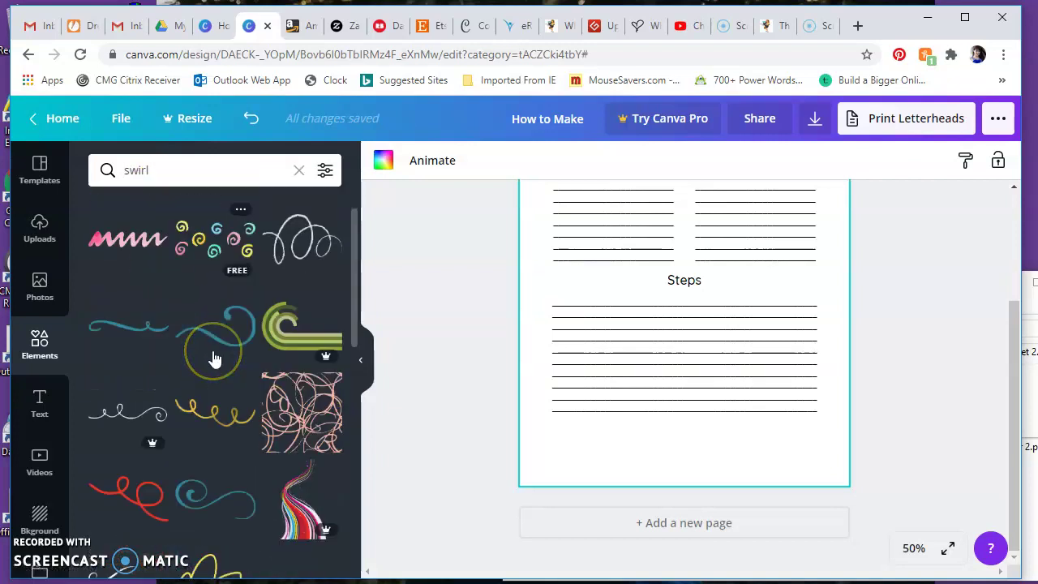
scroll(213, 357, down, 2)
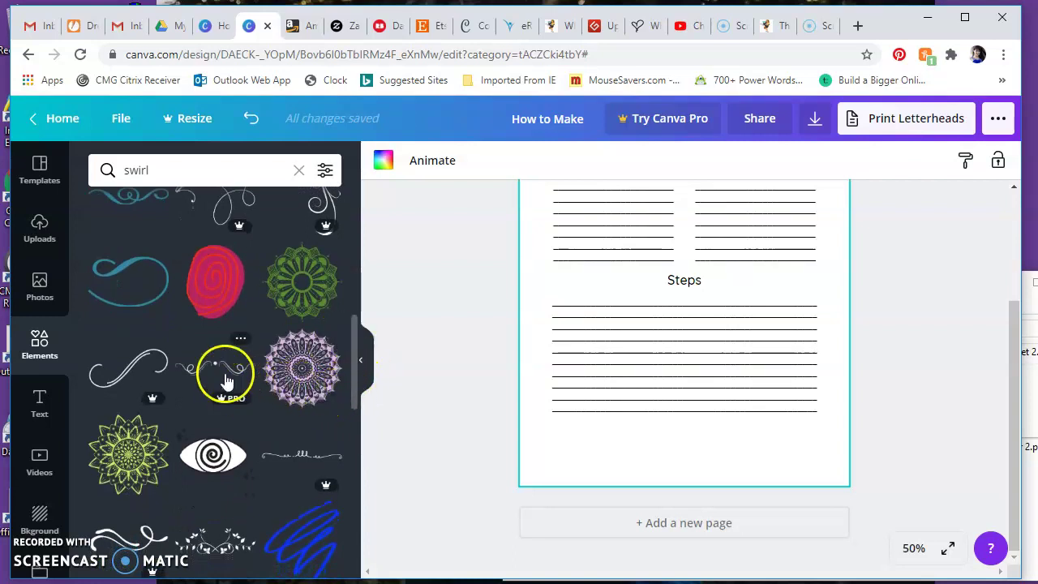
mouse_move(238, 403)
click(273, 398)
scroll(284, 403, down, 4)
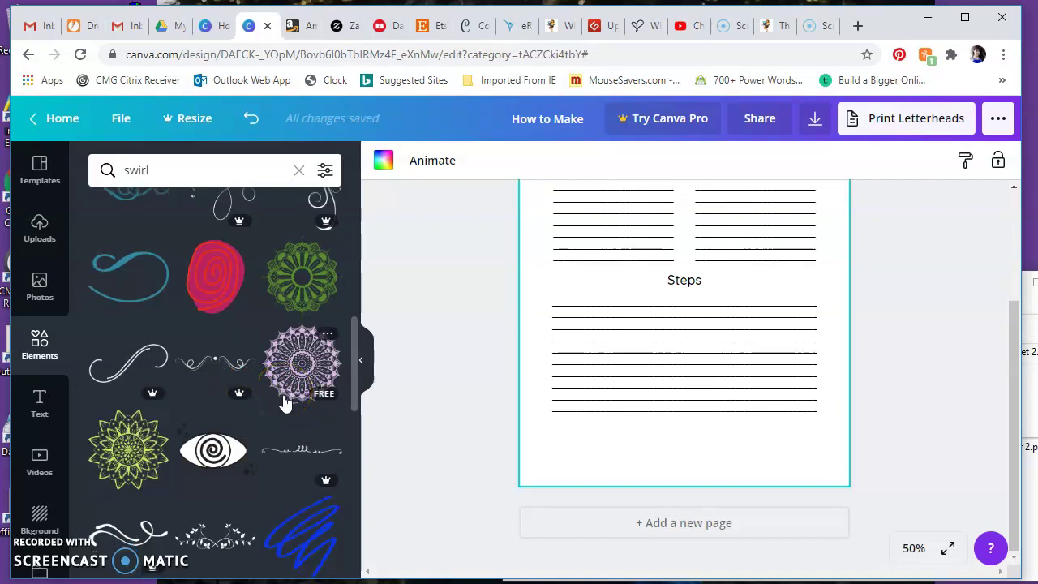
click(215, 393)
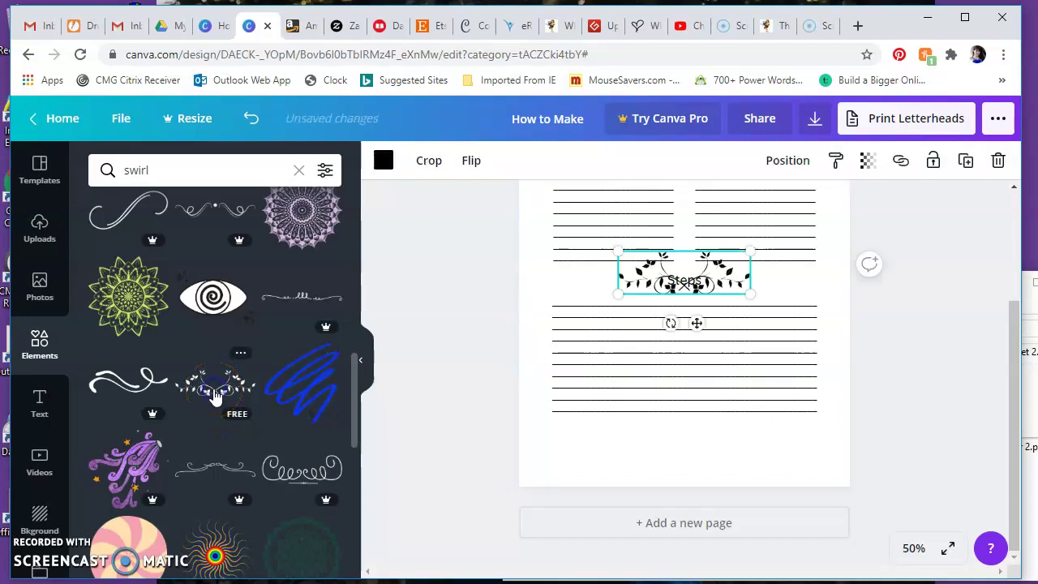
Move the leafy swirl into the blank space below the "Steps" writing lines, centred on the page
drag(730, 273, 736, 440)
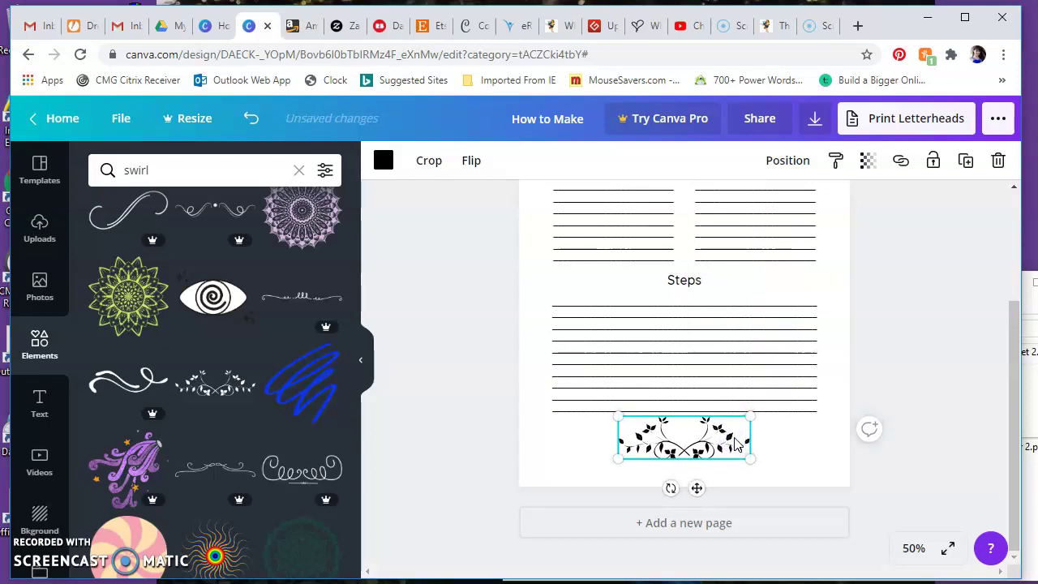
click(695, 446)
drag(697, 454, 698, 460)
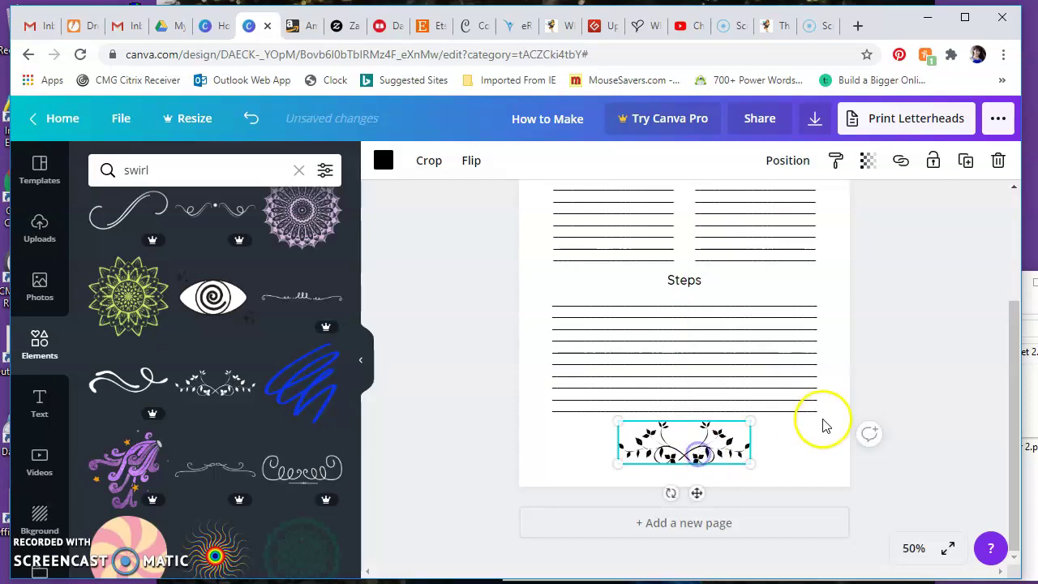
click(824, 424)
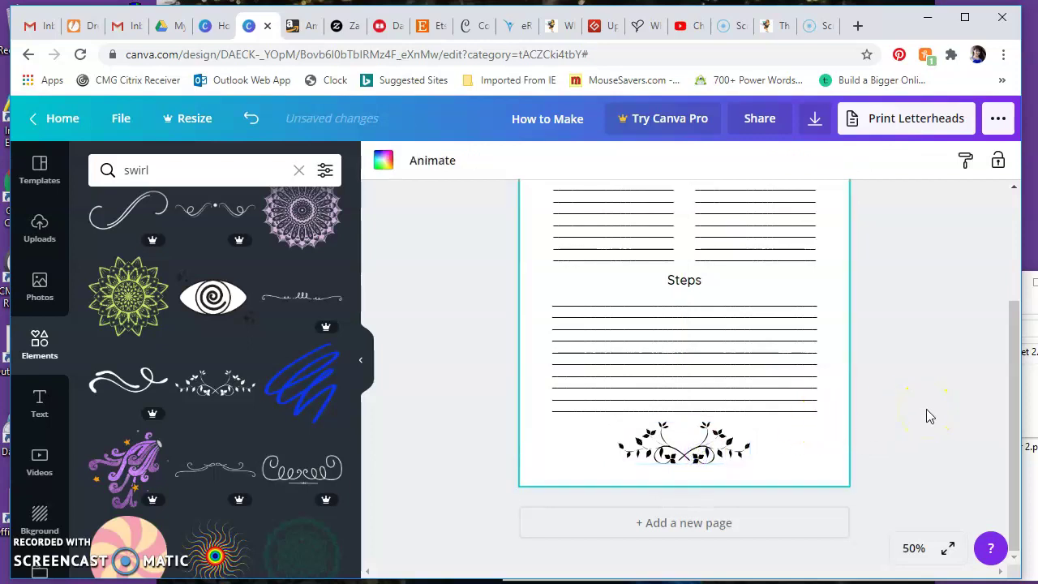
scroll(929, 416, up, 2)
scroll(929, 416, down, 2)
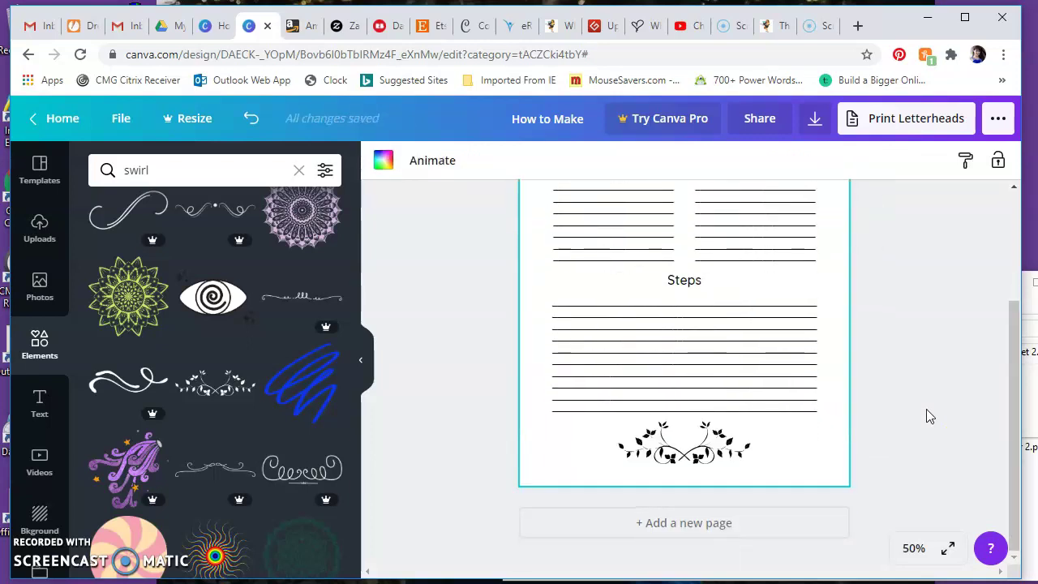
Duplicate the leafy swirl and move the copy to the upper-left corner of the page beside the "How to Make" heading
mouse_move(241, 357)
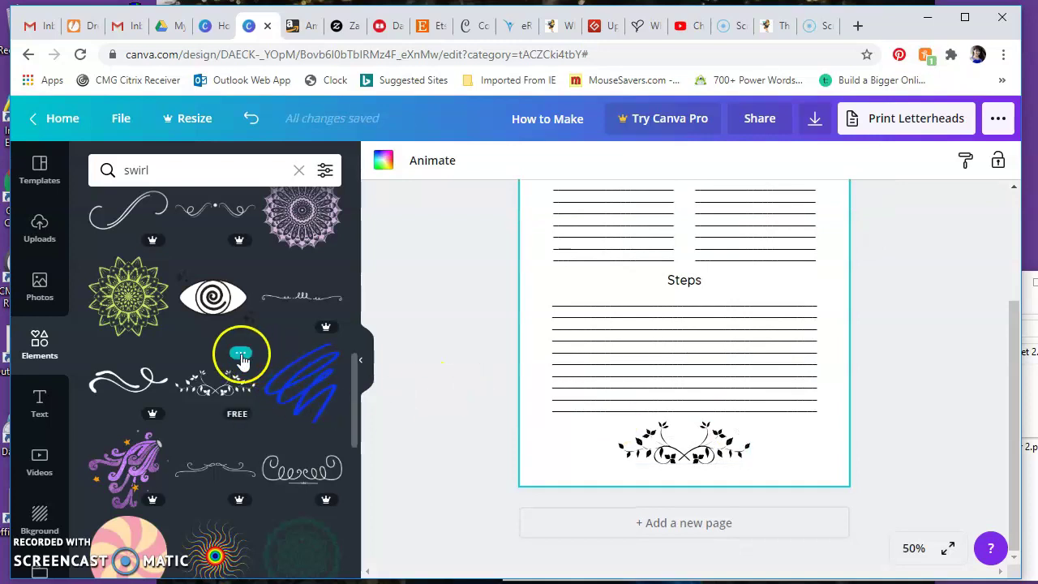
click(661, 456)
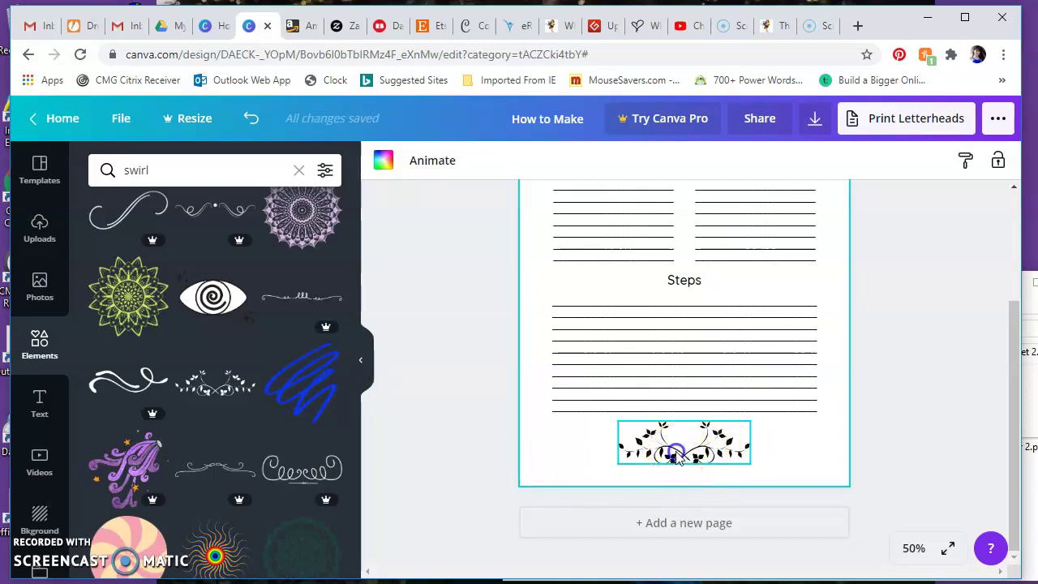
click(684, 450)
click(965, 162)
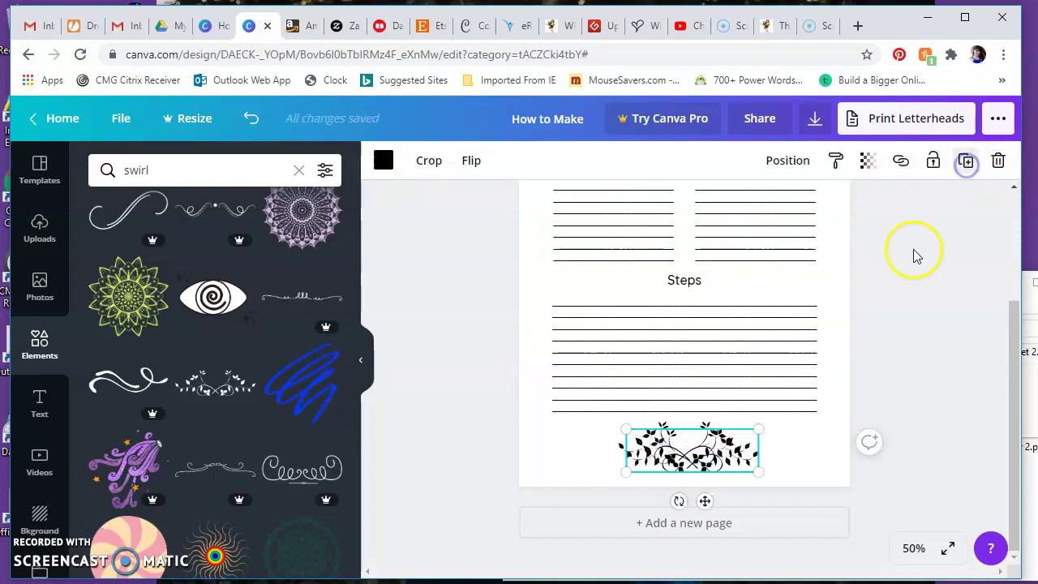
drag(703, 465, 614, 230)
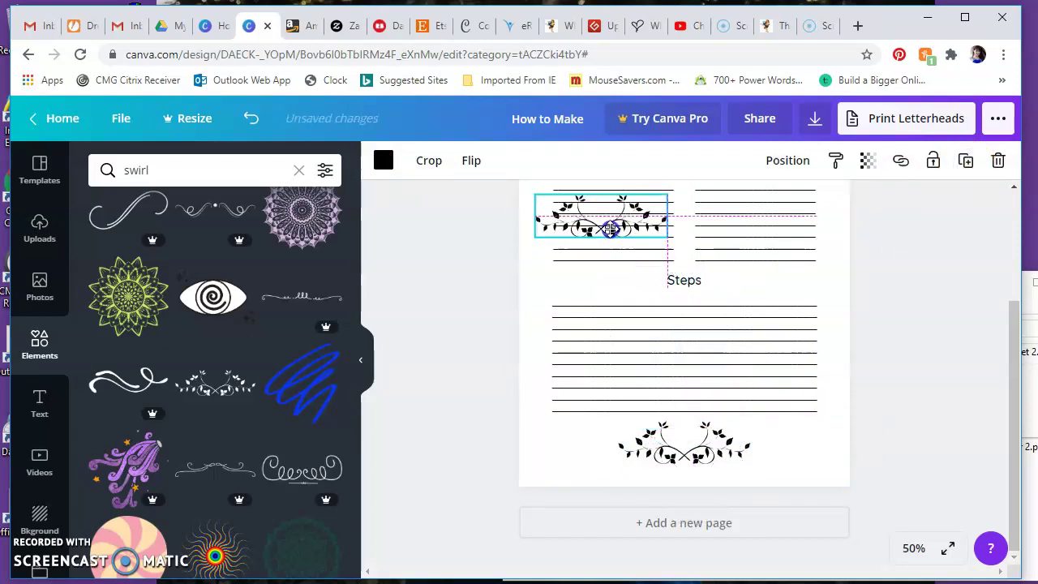
scroll(741, 352, up, 2)
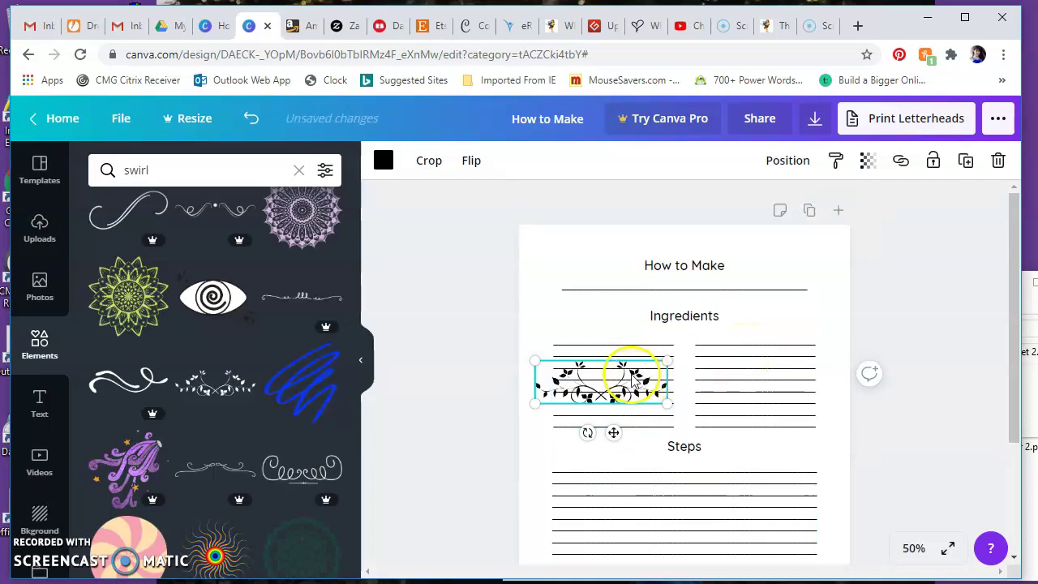
drag(600, 378, 618, 253)
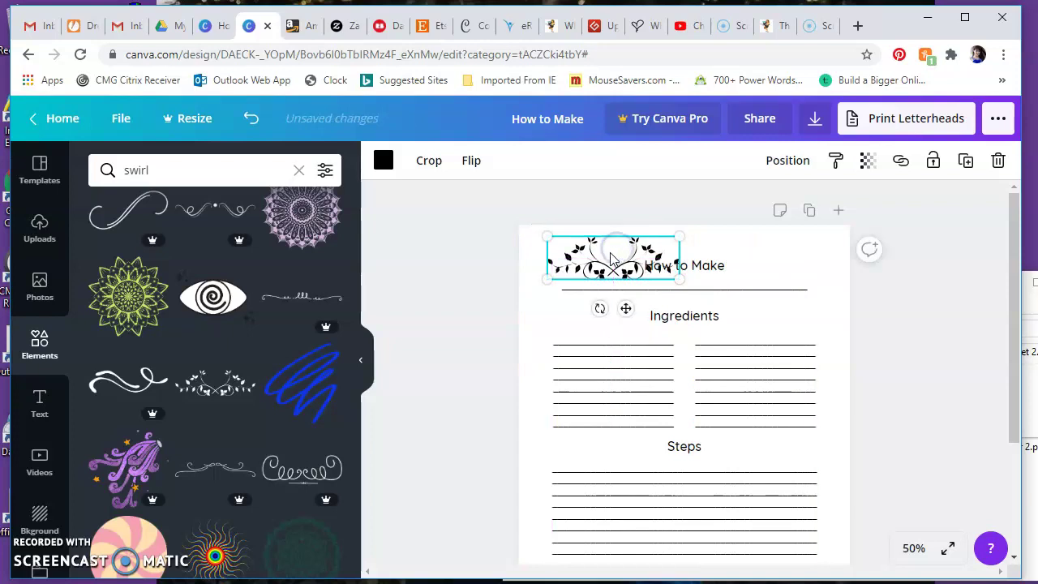
Crop the swirl copy beside the "How to Make" heading to its left half
double_click(617, 251)
drag(682, 282, 617, 299)
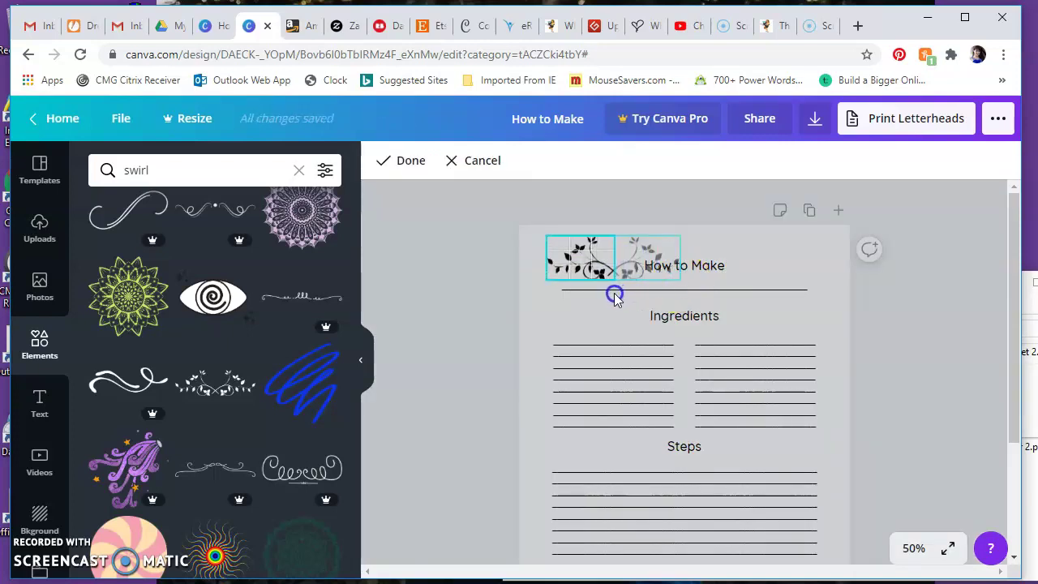
click(408, 165)
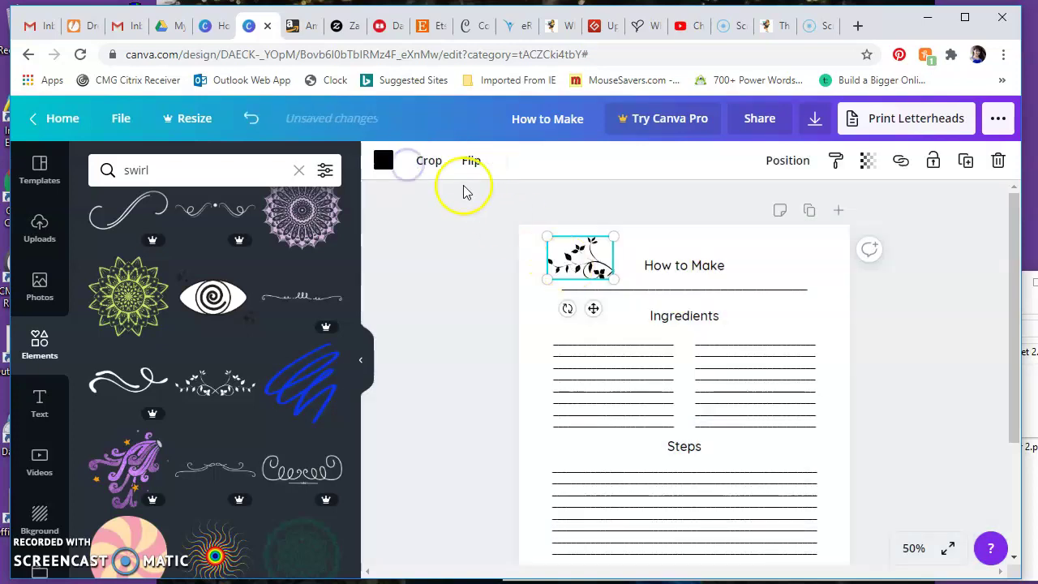
Flip the cropped swirl vertically and shift it slightly right, aligning it with the left edge of the writing lines
click(470, 160)
click(482, 234)
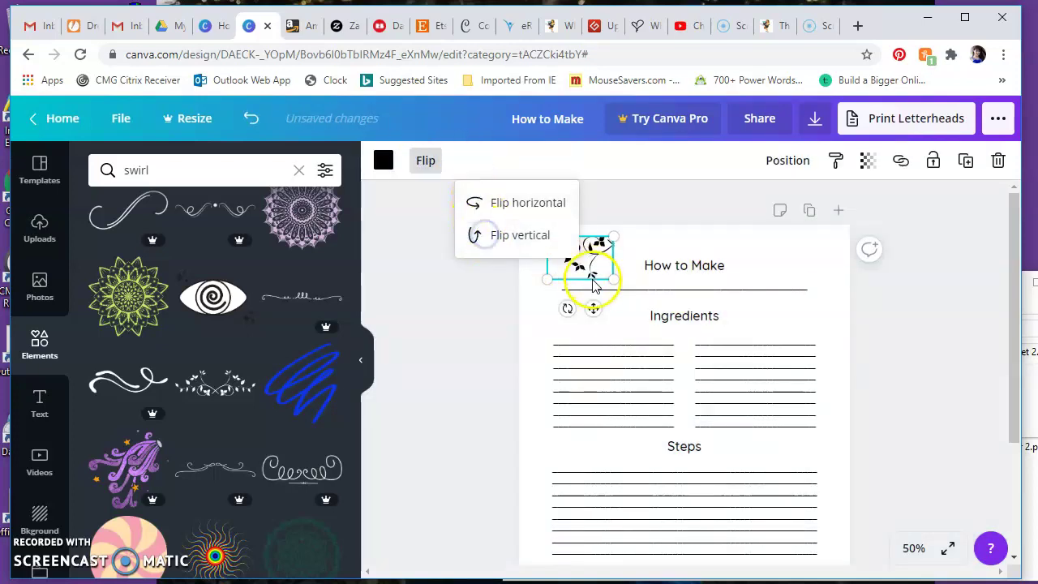
click(498, 319)
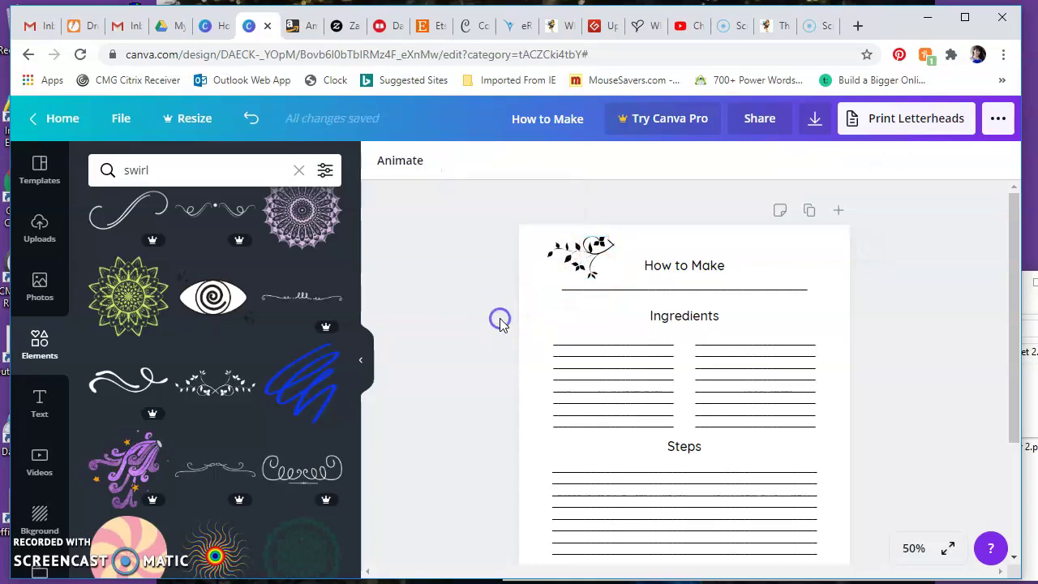
click(588, 257)
drag(587, 256, 592, 256)
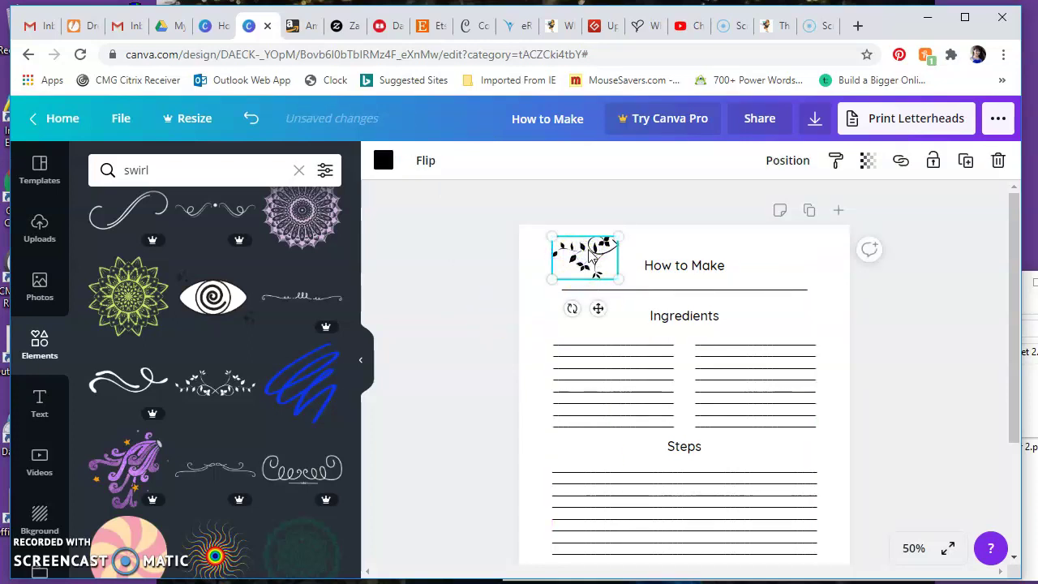
click(966, 161)
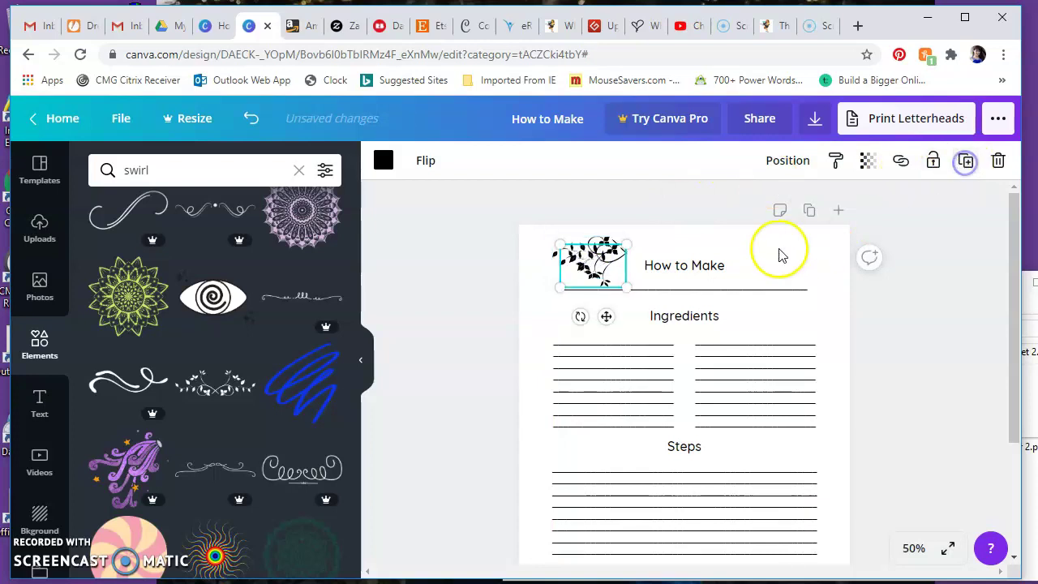
drag(616, 261, 774, 260)
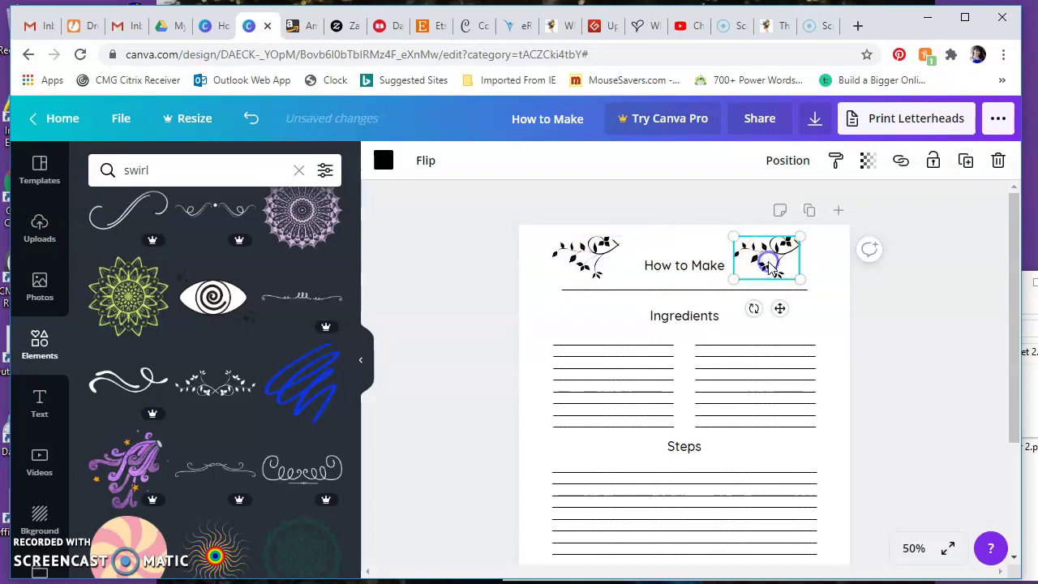
click(822, 286)
click(761, 258)
drag(760, 269, 785, 252)
click(575, 243)
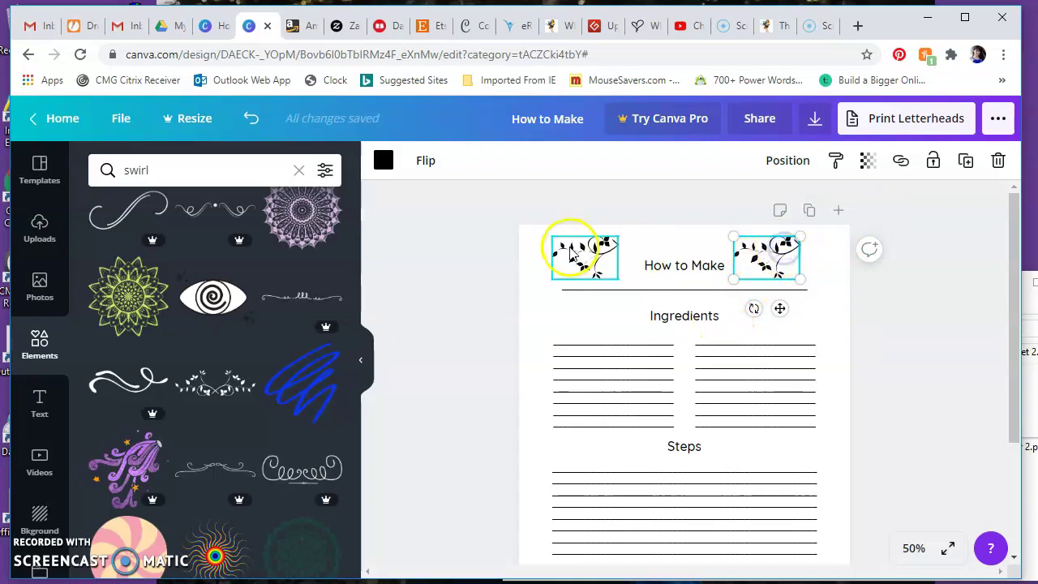
click(767, 253)
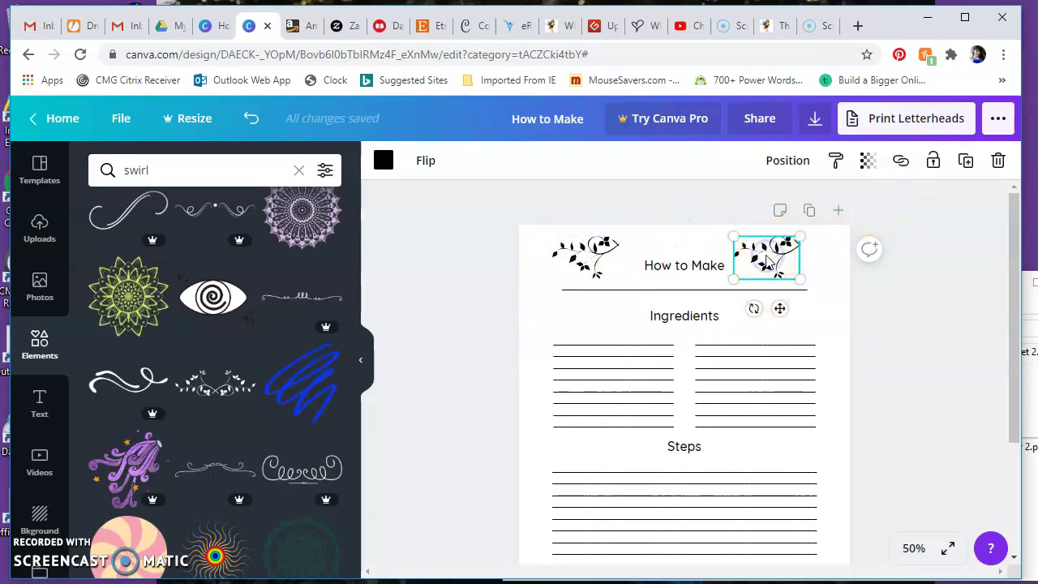
key(Delete)
Duplicate the full swirl below the "Steps" lines, move the copy up near "Steps", and crop it to its right half
scroll(759, 365, down, 3)
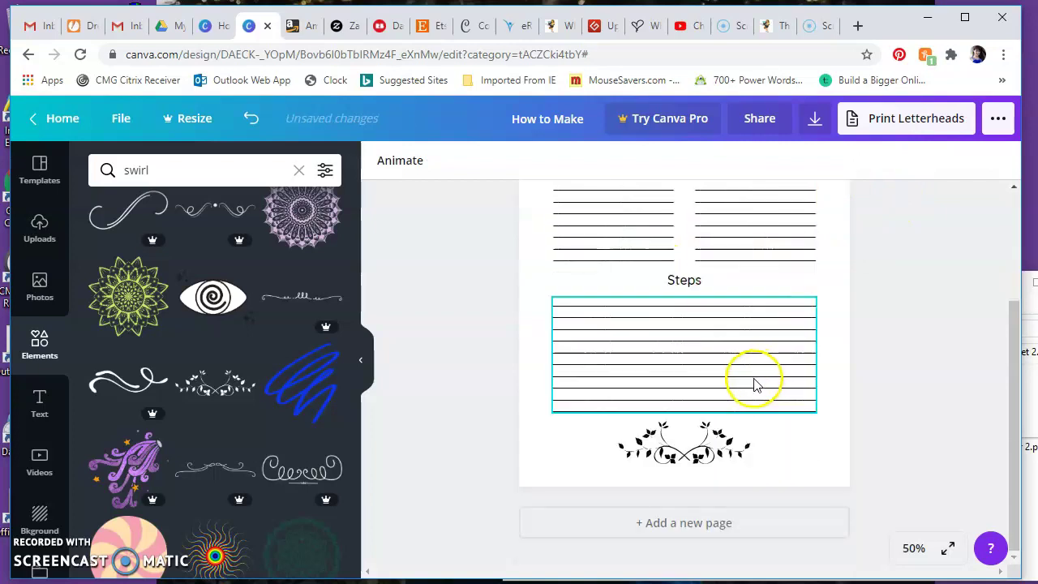
click(684, 430)
click(965, 159)
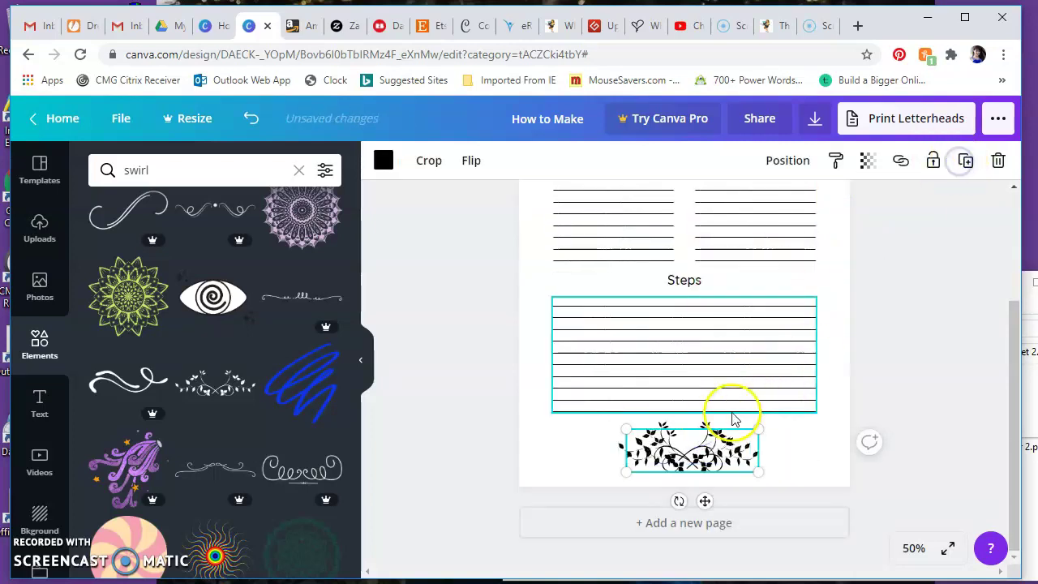
drag(665, 434, 692, 279)
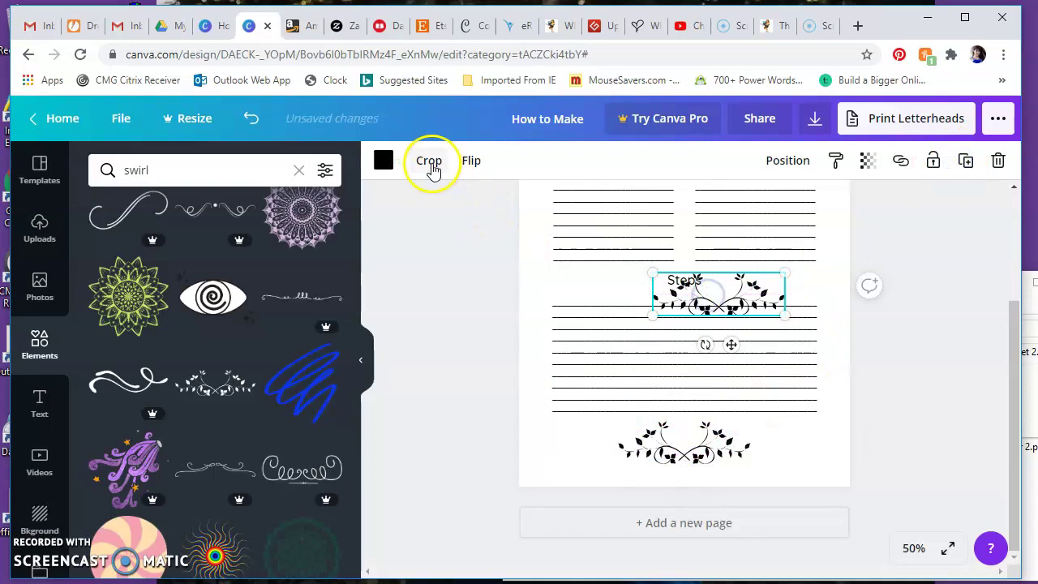
click(429, 161)
drag(654, 318, 717, 322)
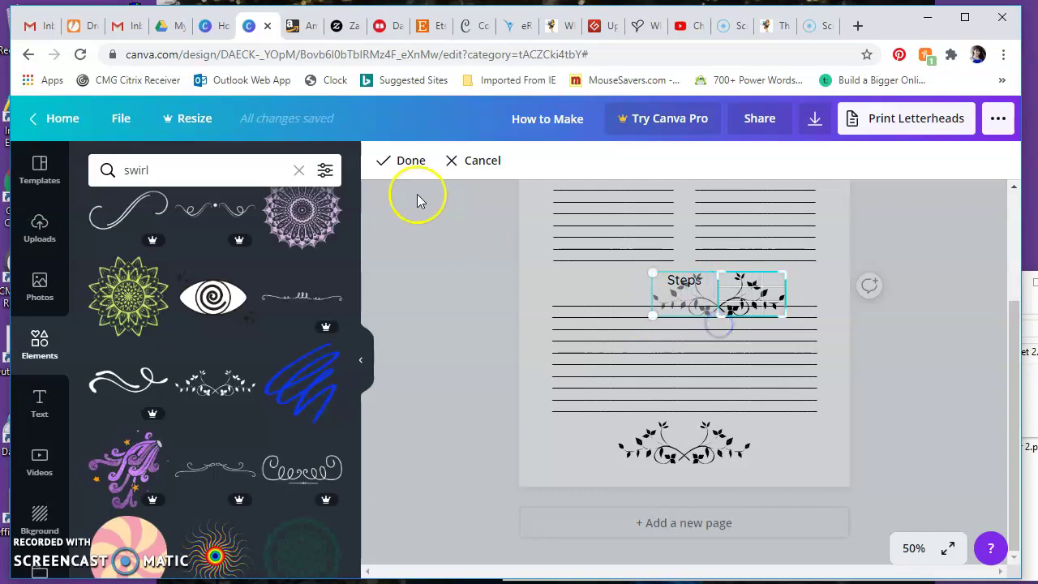
click(408, 160)
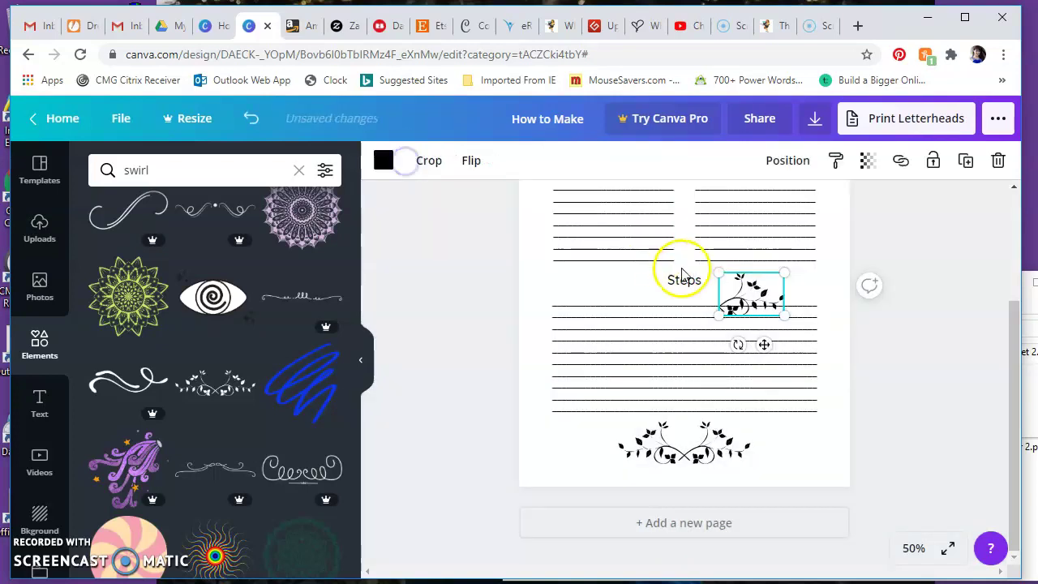
Flip the right-half swirl vertically and place it right of the "How to Make" heading, level with the left swirl
click(473, 162)
click(505, 242)
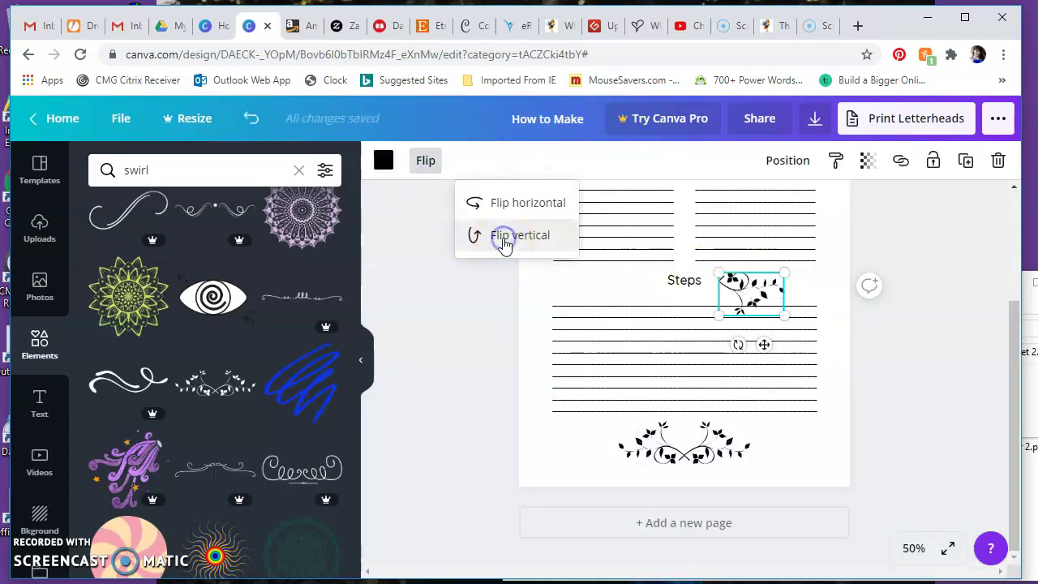
drag(754, 297, 781, 227)
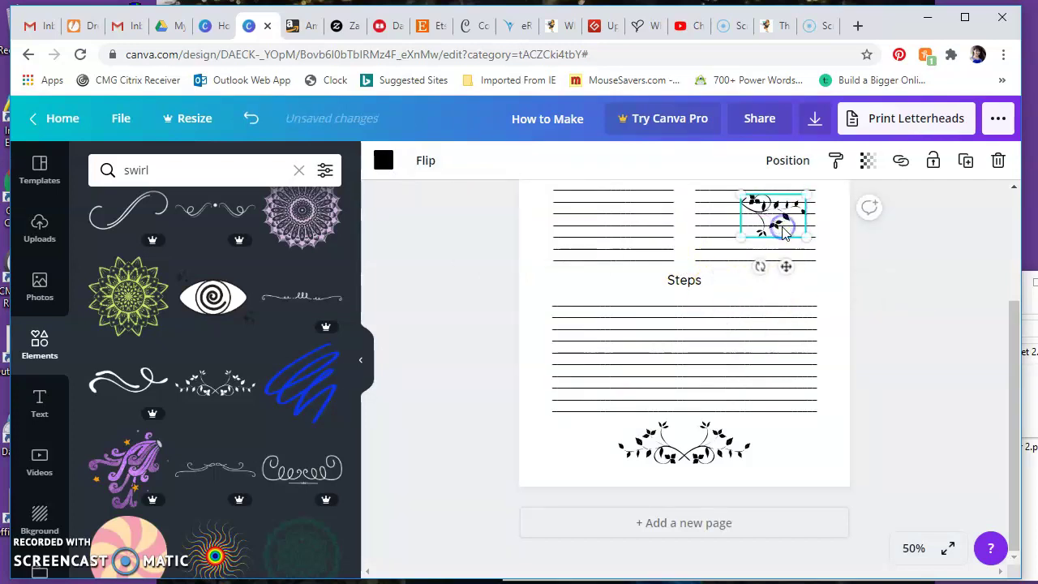
scroll(761, 318, up, 3)
drag(769, 375, 779, 259)
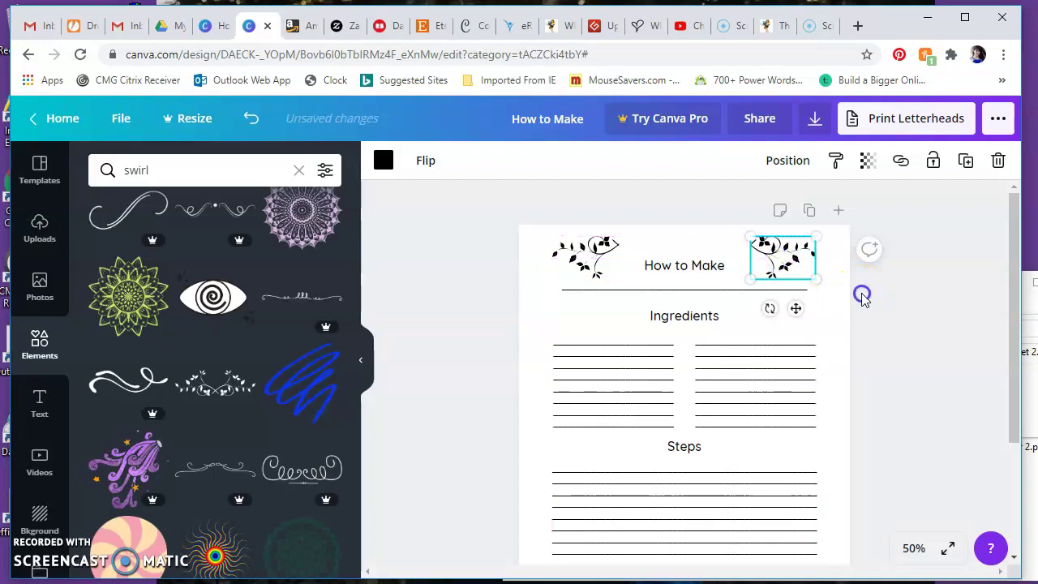
click(862, 297)
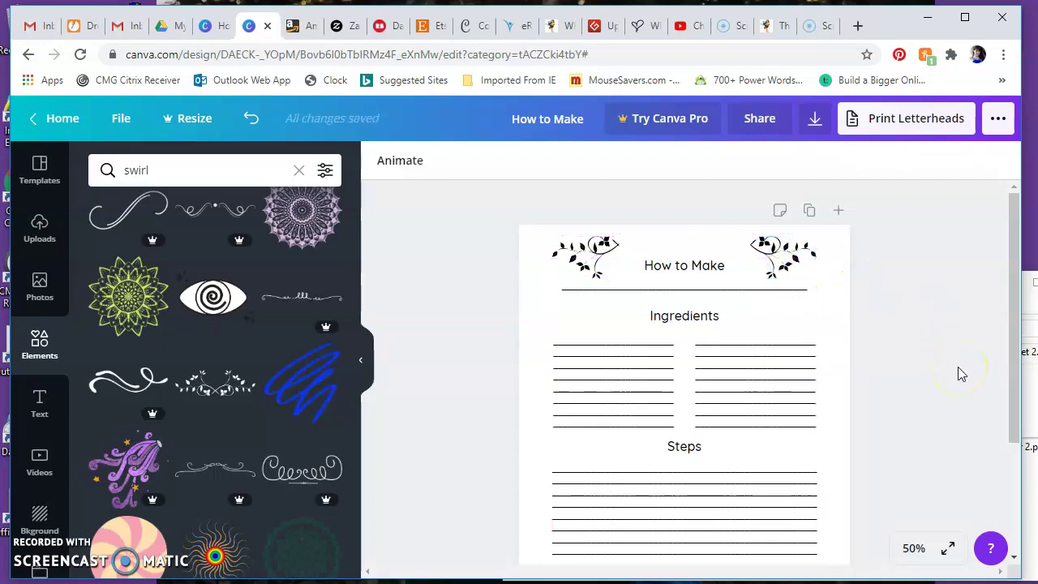
scroll(958, 367, down, 3)
scroll(958, 367, up, 3)
scroll(958, 366, down, 3)
scroll(958, 366, up, 3)
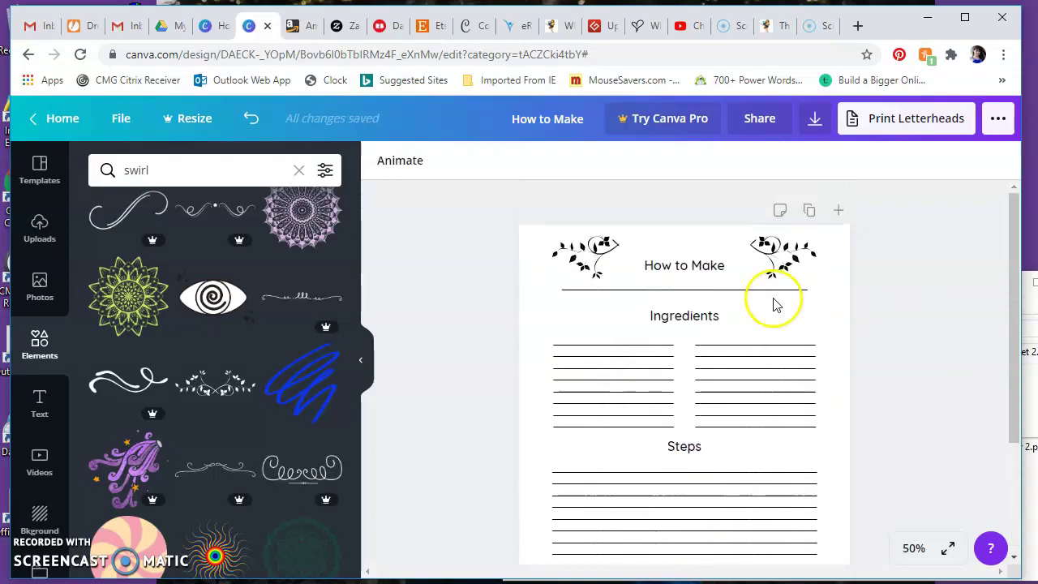
Shrink both leafy corner swirls beside the "How to Make" heading to matching sizes, about 1.5 wide by 0.9 high
click(775, 258)
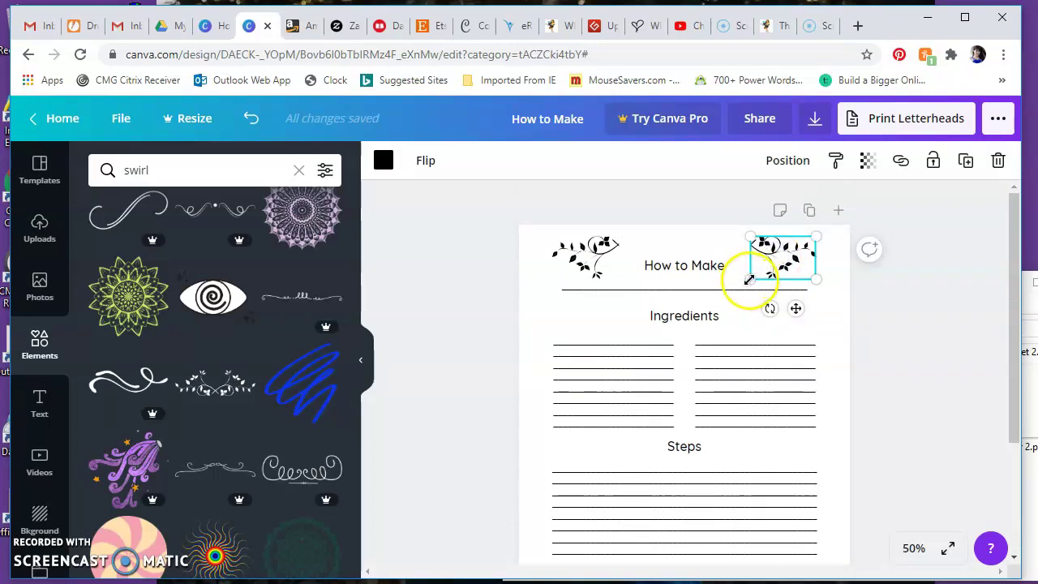
drag(754, 282, 764, 279)
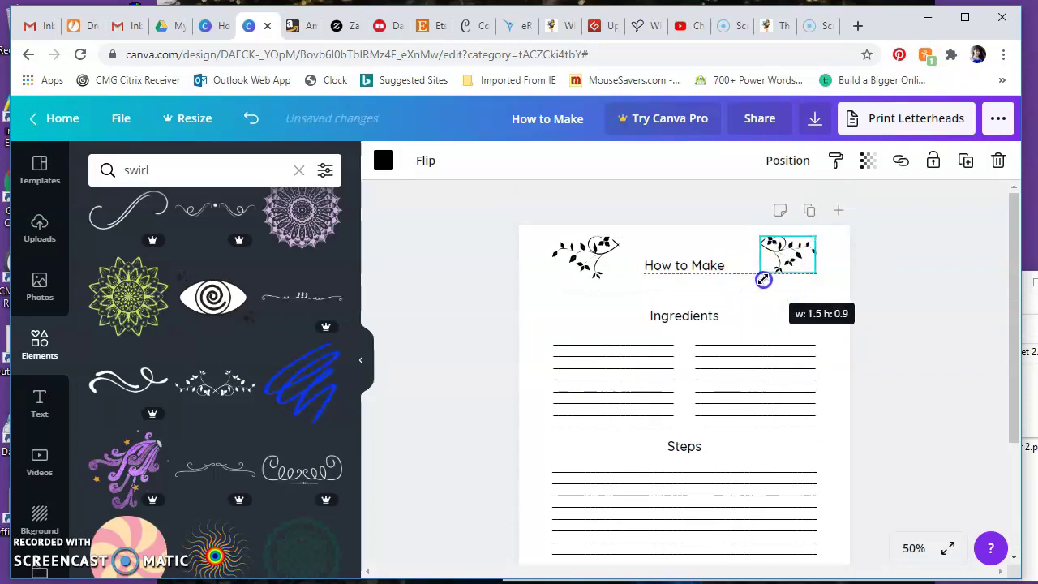
click(598, 268)
mouse_move(616, 279)
mouse_down()
mouse_move(596, 268)
mouse_move(609, 273)
mouse_up()
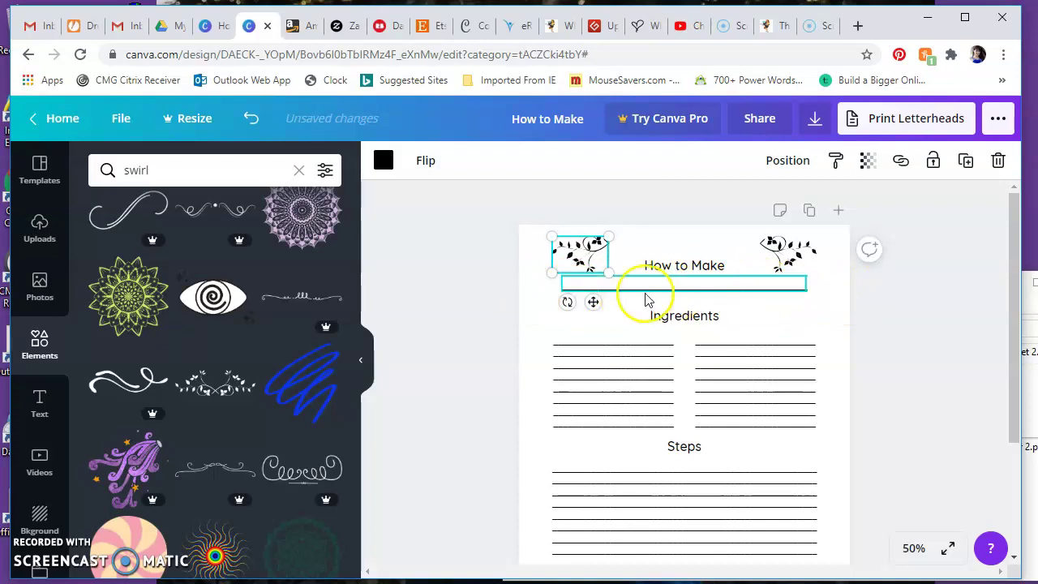
click(870, 339)
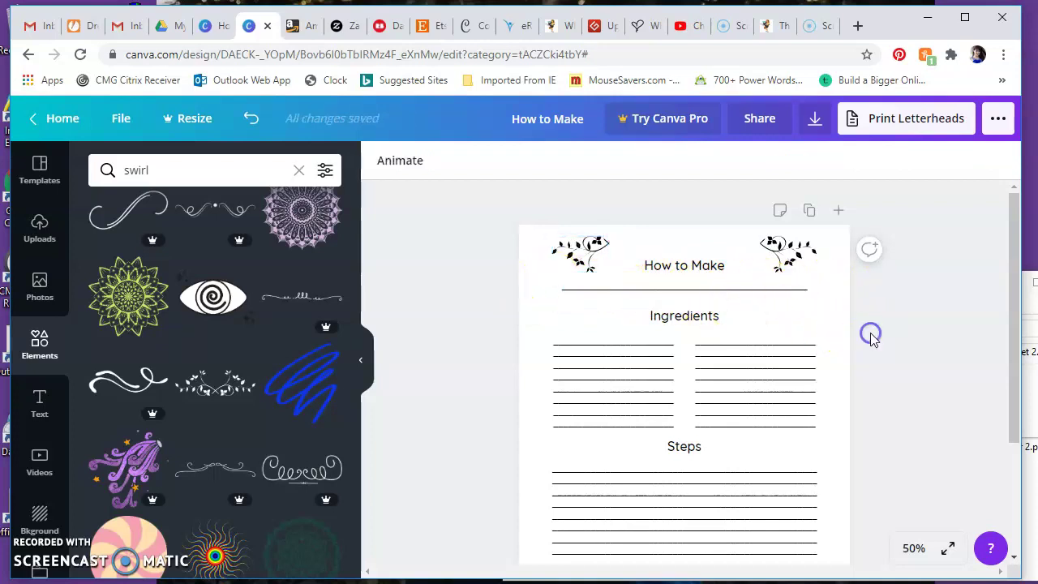
Browse the available fonts for the "Steps" heading, from the popular fonts down to Quicksand
scroll(782, 372, down, 2)
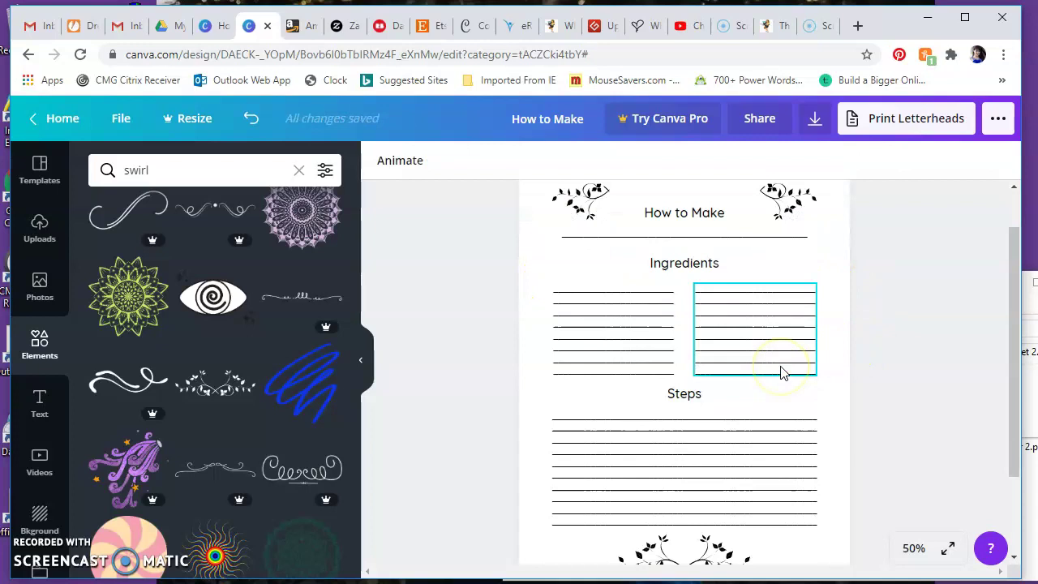
click(683, 375)
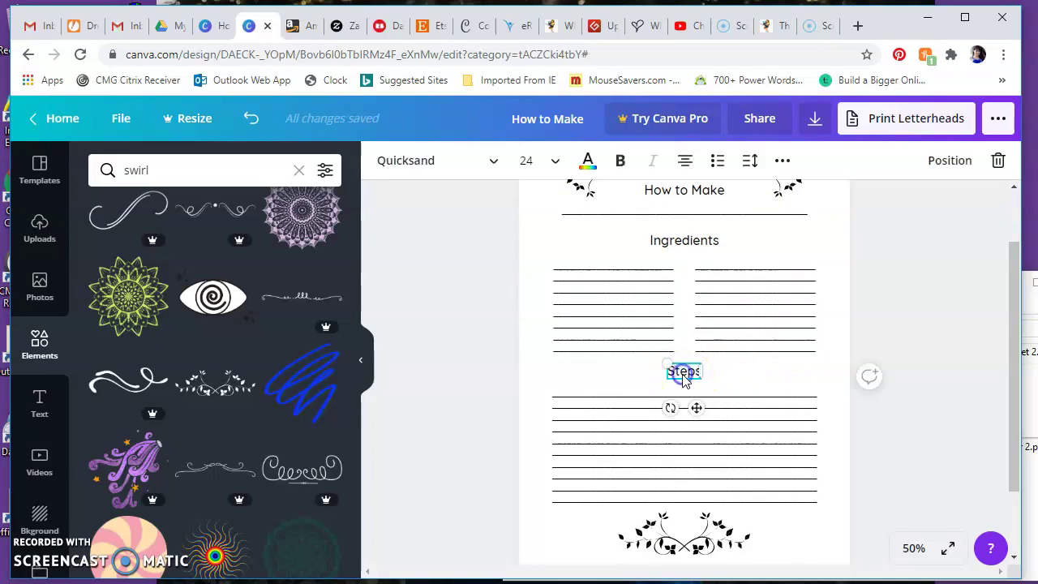
click(408, 159)
scroll(219, 369, down, 10)
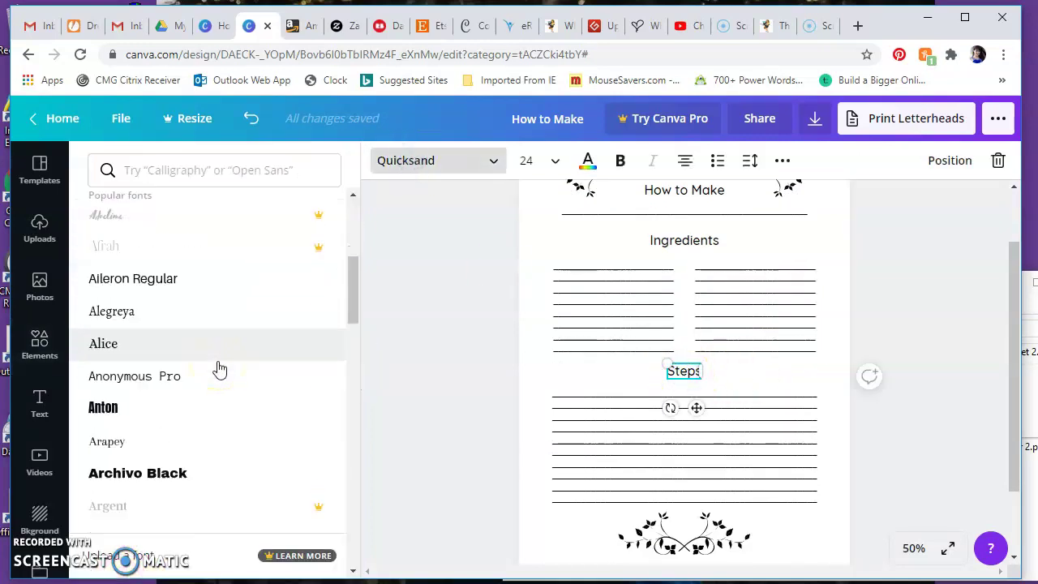
scroll(219, 369, down, 10)
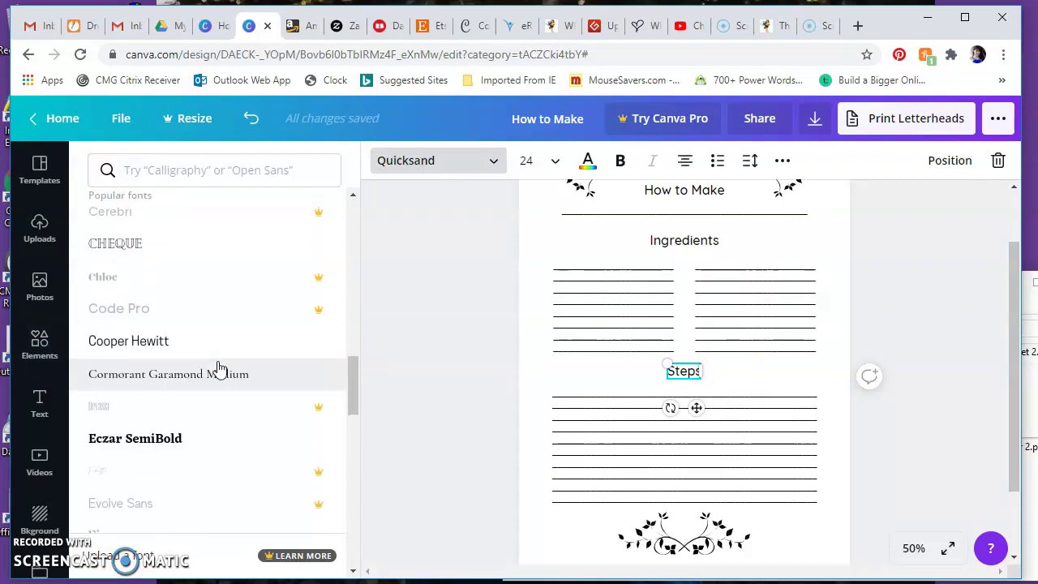
scroll(219, 369, down, 1)
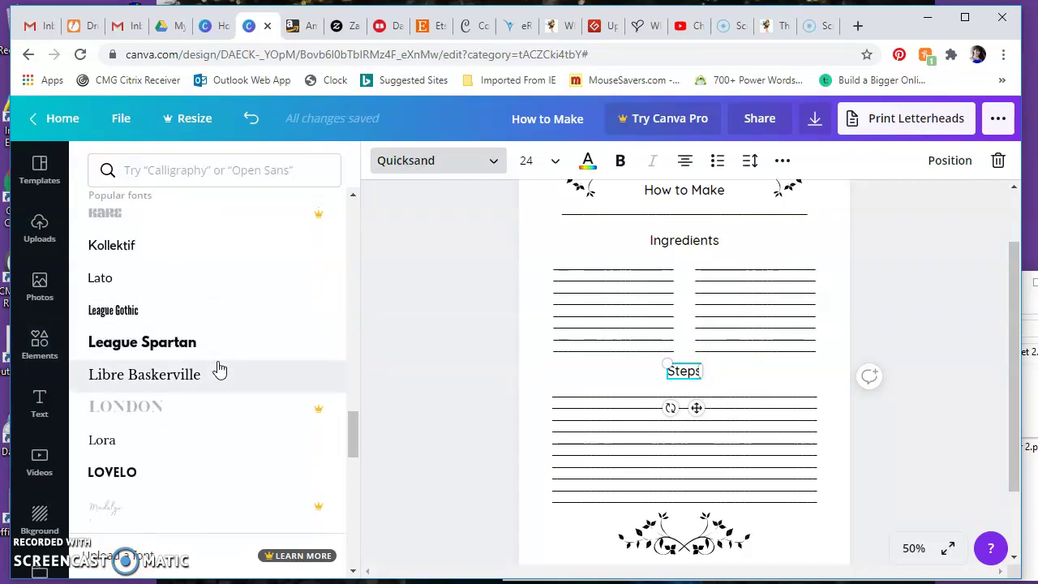
scroll(217, 367, down, 4)
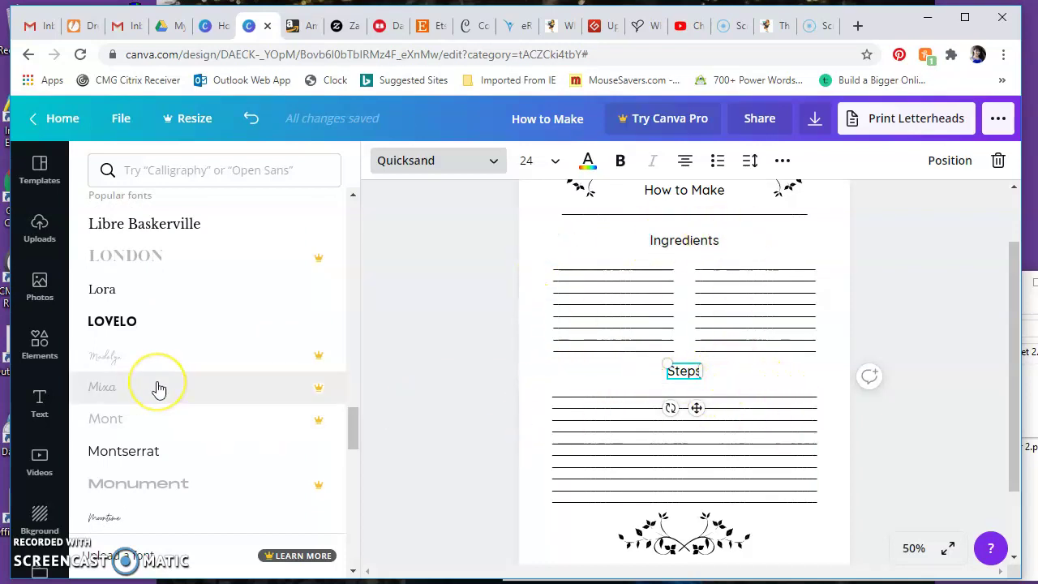
scroll(158, 389, down, 3)
scroll(158, 388, down, 5)
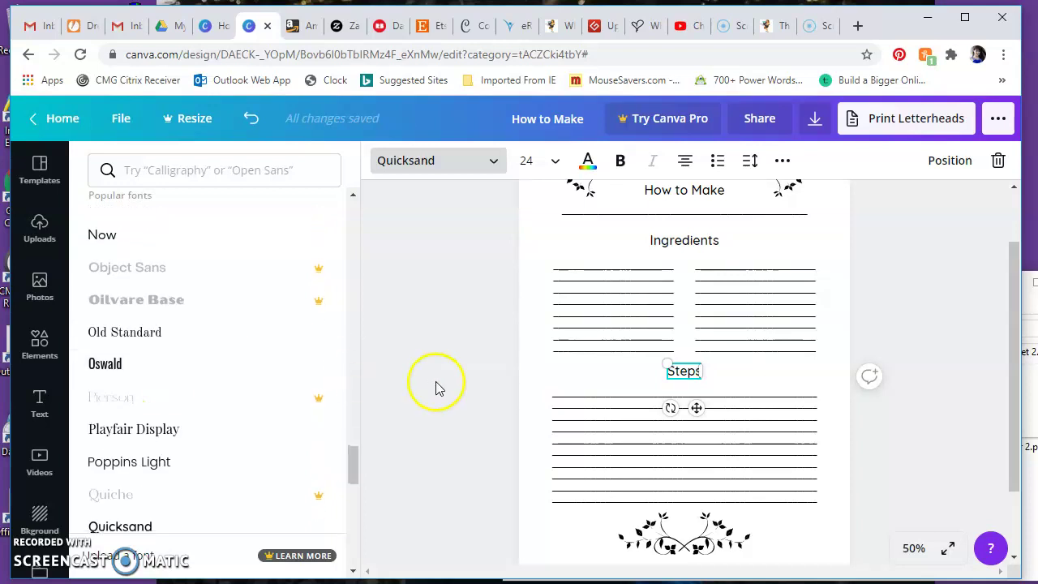
Review the whole worksheet layout, from the corner swirls and title line down to the swirl below the "Steps" lines
scroll(712, 341, up, 1)
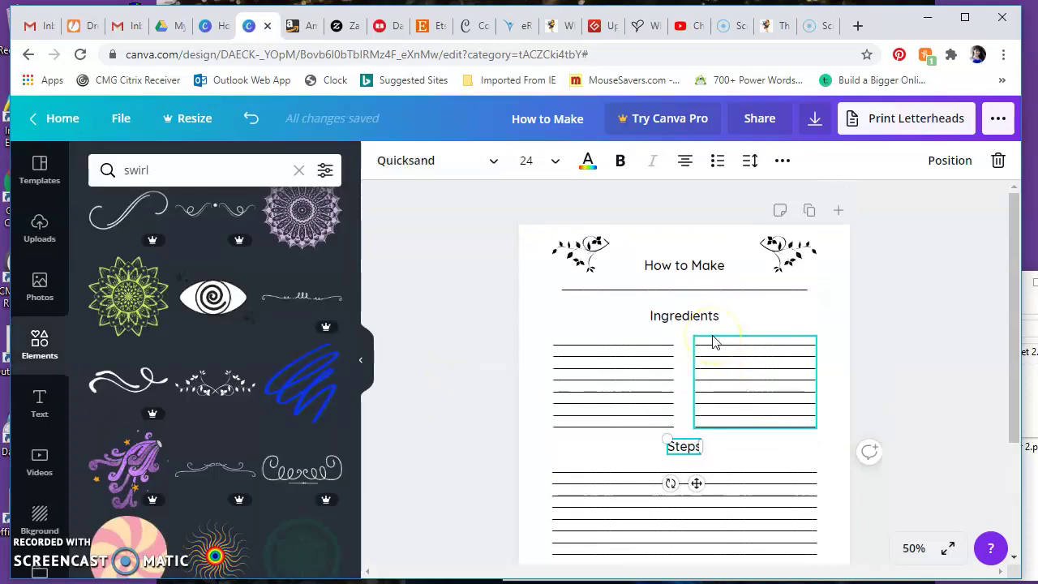
scroll(712, 340, down, 2)
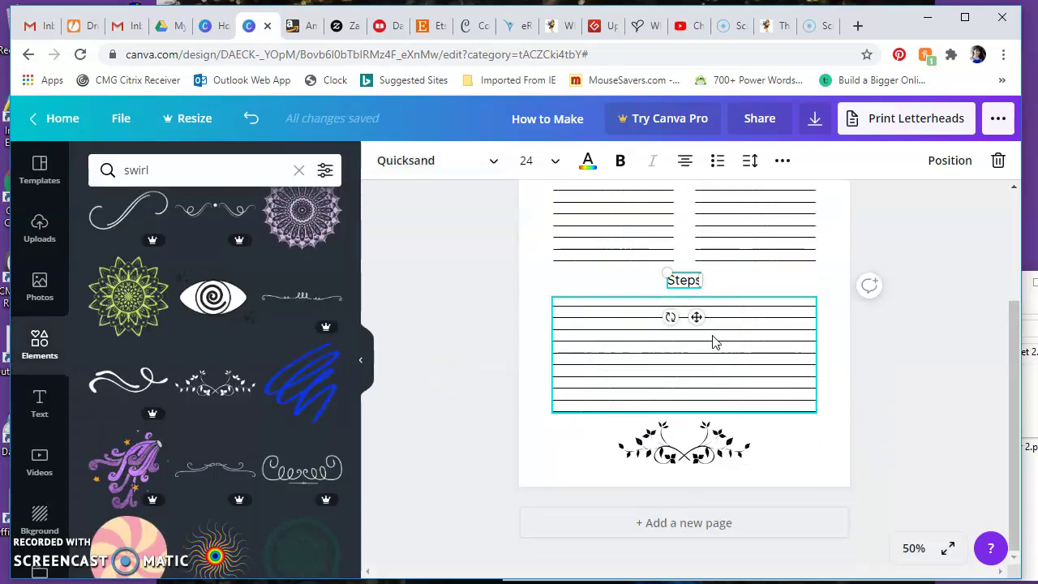
scroll(714, 340, up, 2)
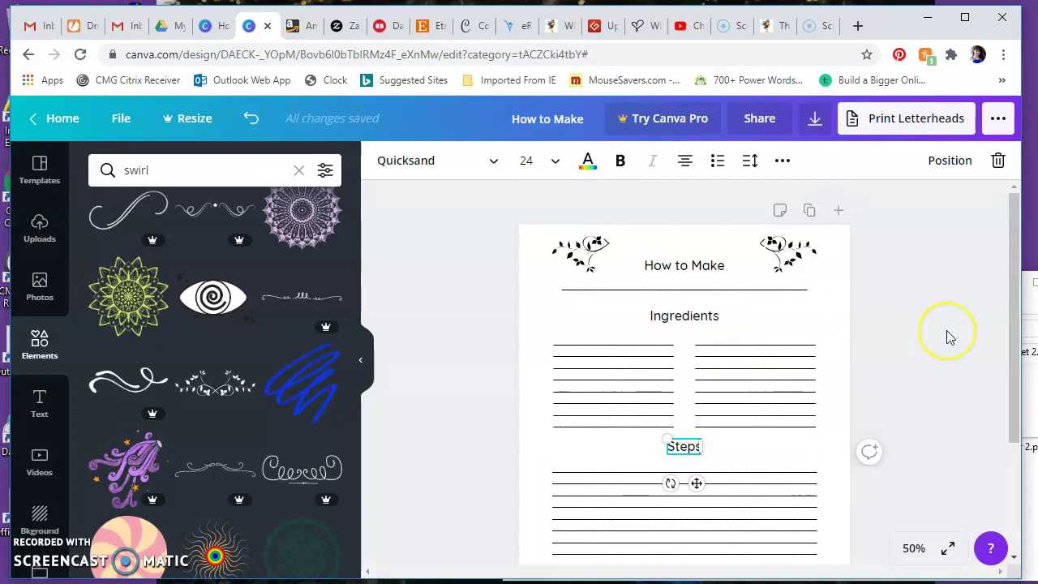
scroll(946, 330, down, 2)
scroll(946, 330, up, 2)
scroll(947, 330, down, 2)
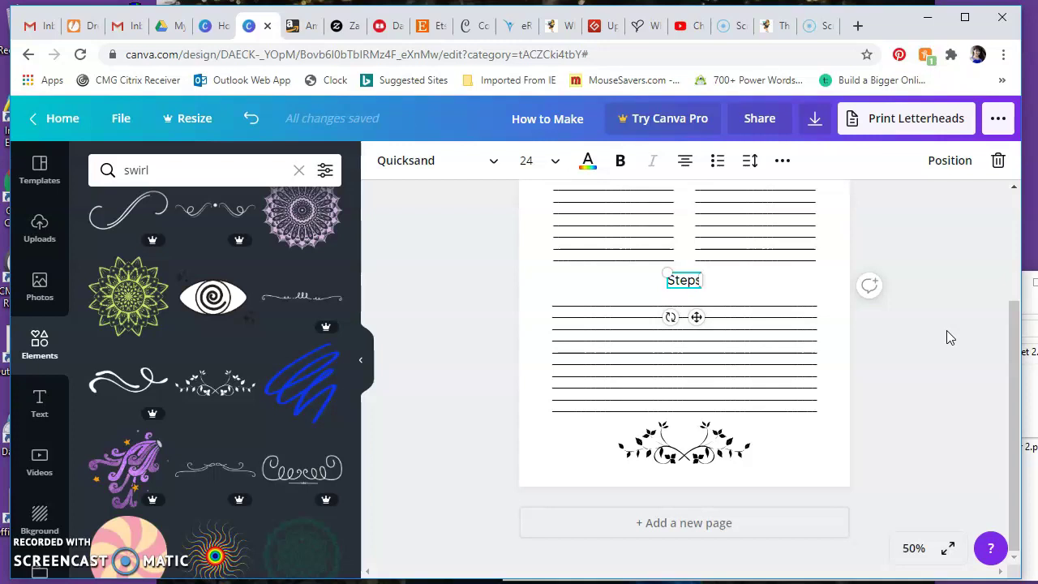
click(903, 351)
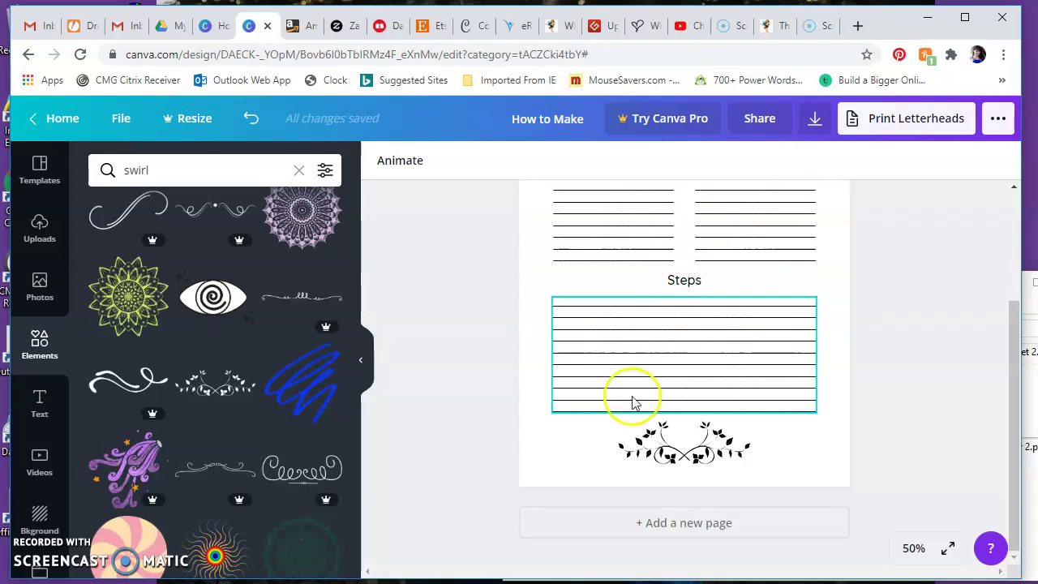
scroll(633, 401, up, 4)
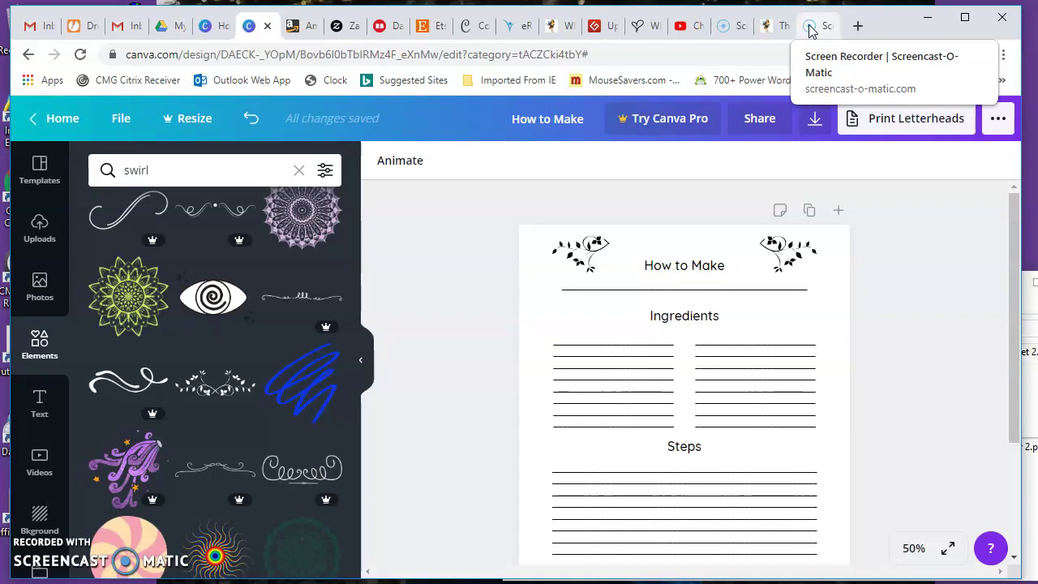
scroll(463, 294, down, 1)
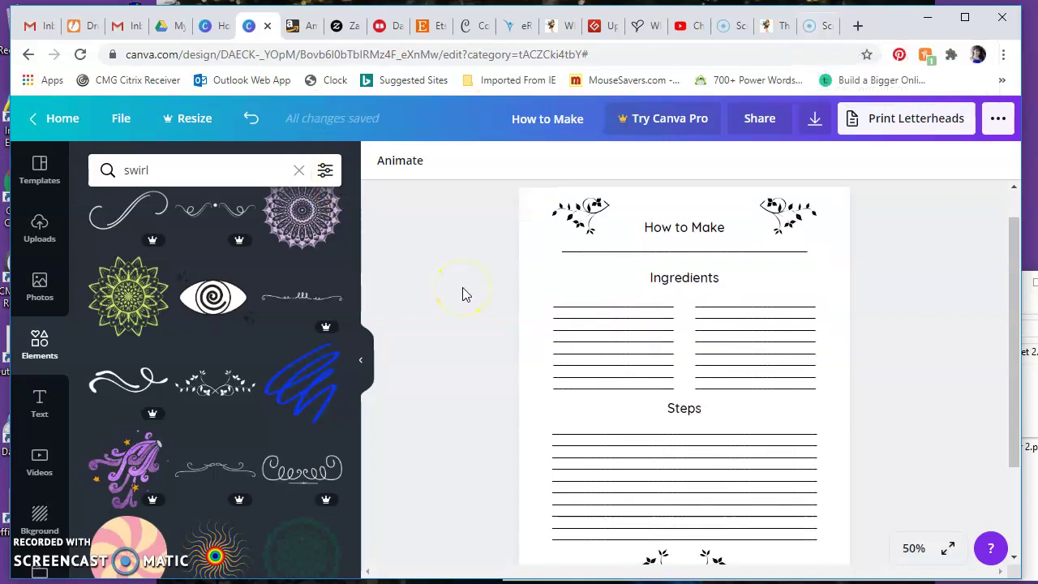